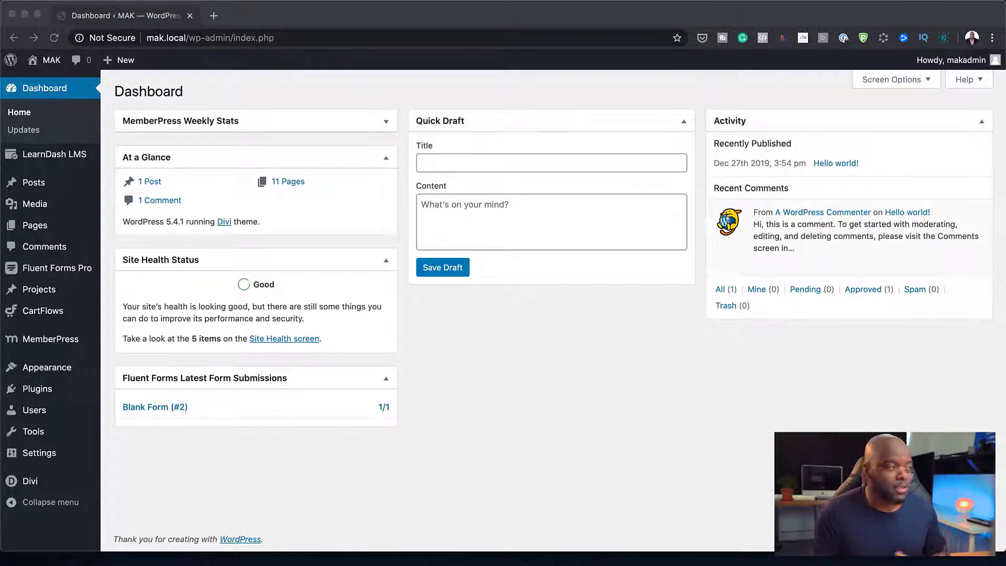
# Open the LearnDash add-ons page and check the status of the MemberPress for LearnDash integration
pyautogui.moveTo(54, 158)
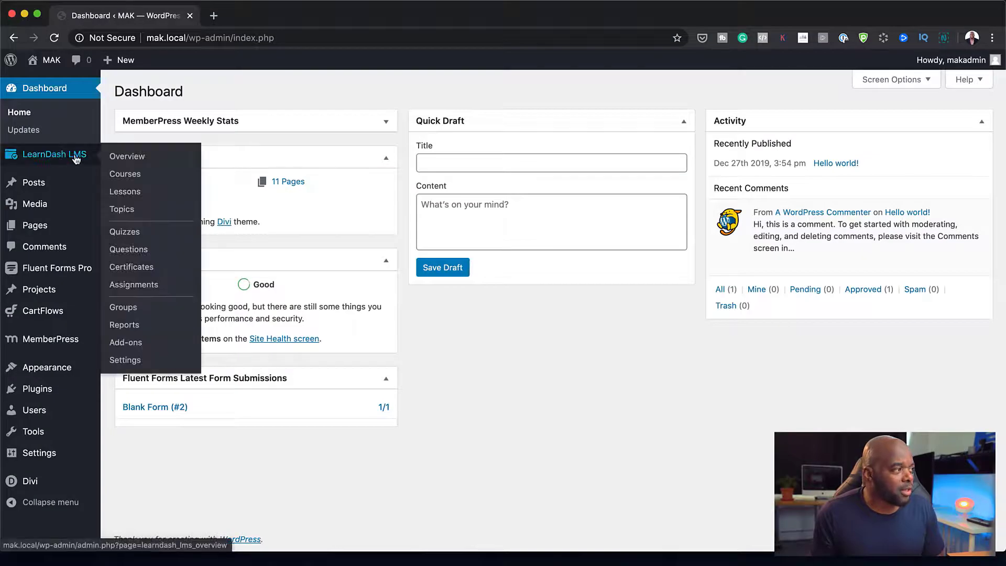
pyautogui.click(135, 343)
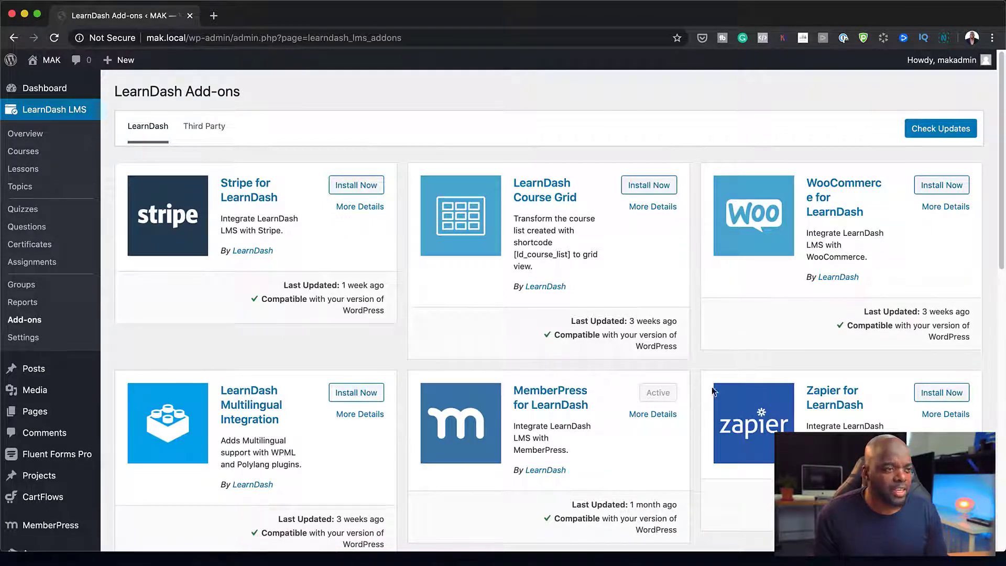
pyautogui.scroll(-5, 657, 399)
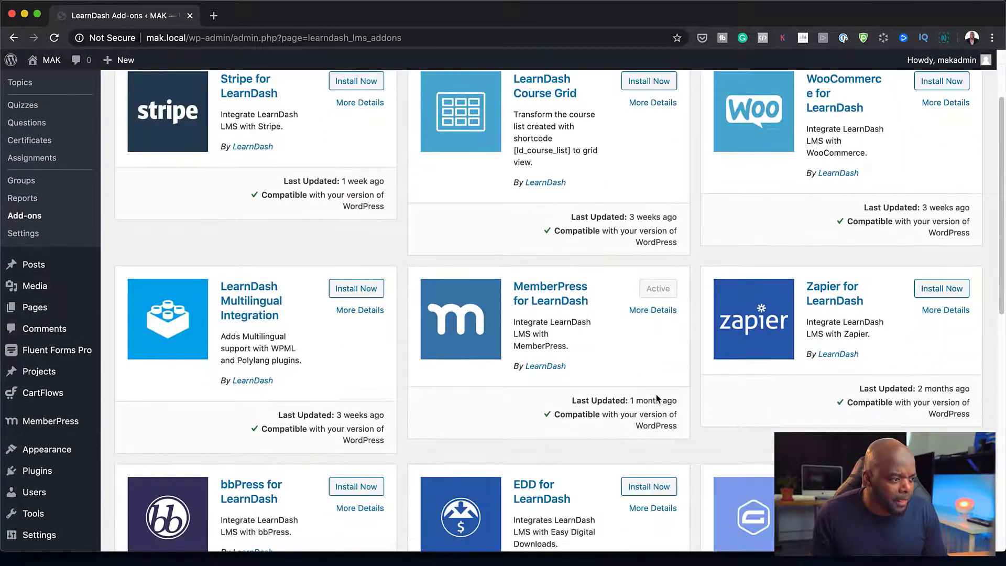
pyautogui.scroll(-1, 656, 394)
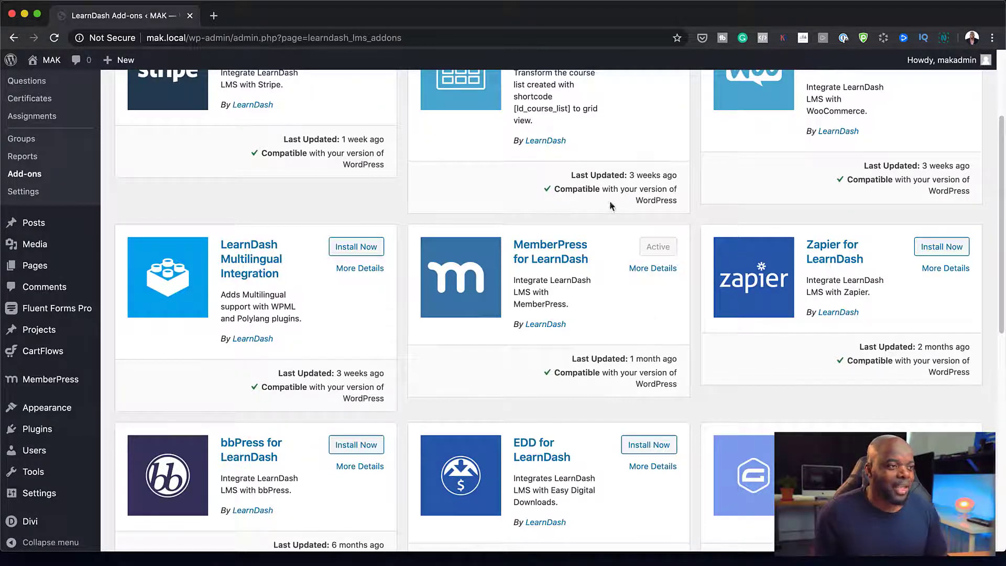
pyautogui.scroll(3, 476, 302)
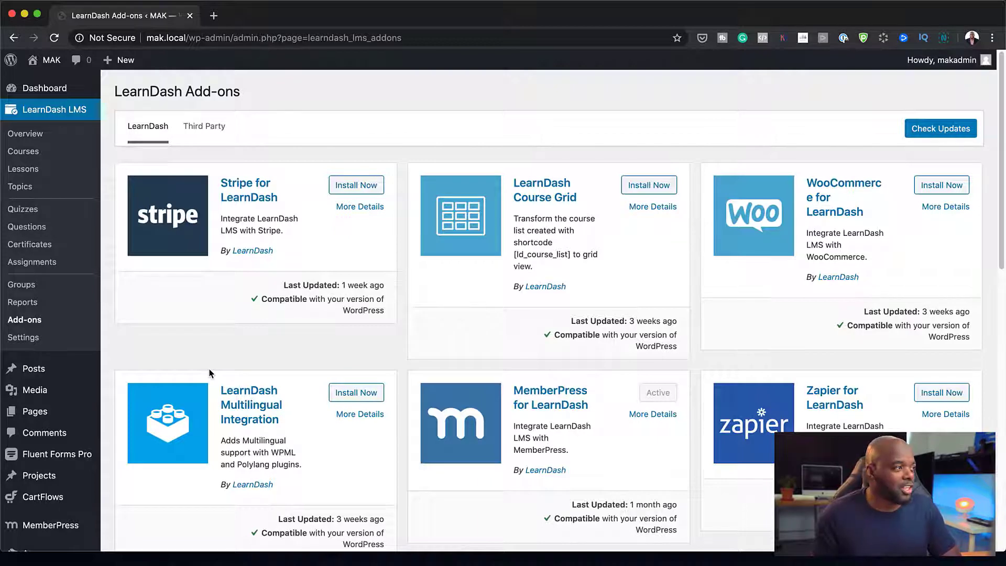
# Add a new LearnDash course titled "Mak Course"
pyautogui.click(22, 152)
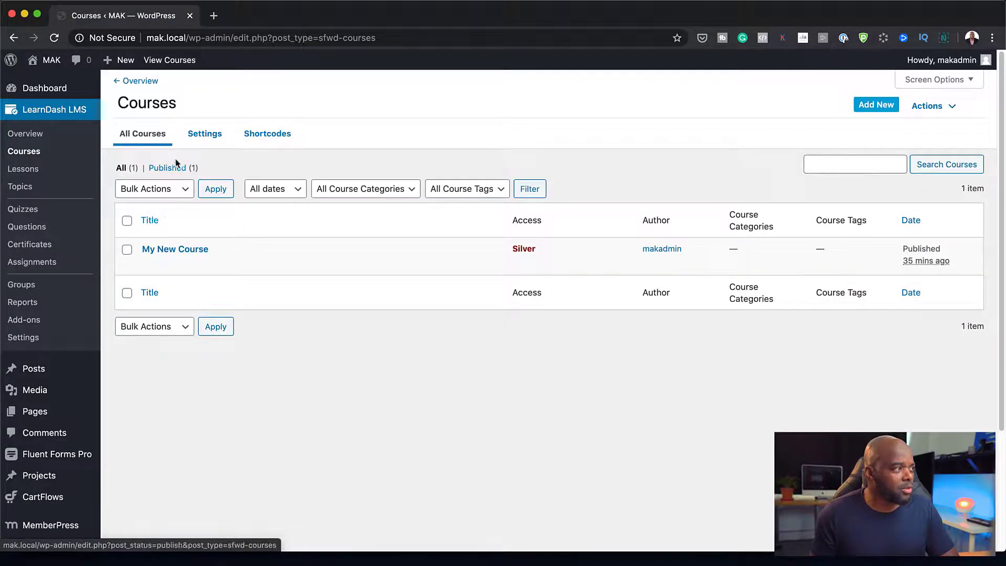
pyautogui.click(881, 107)
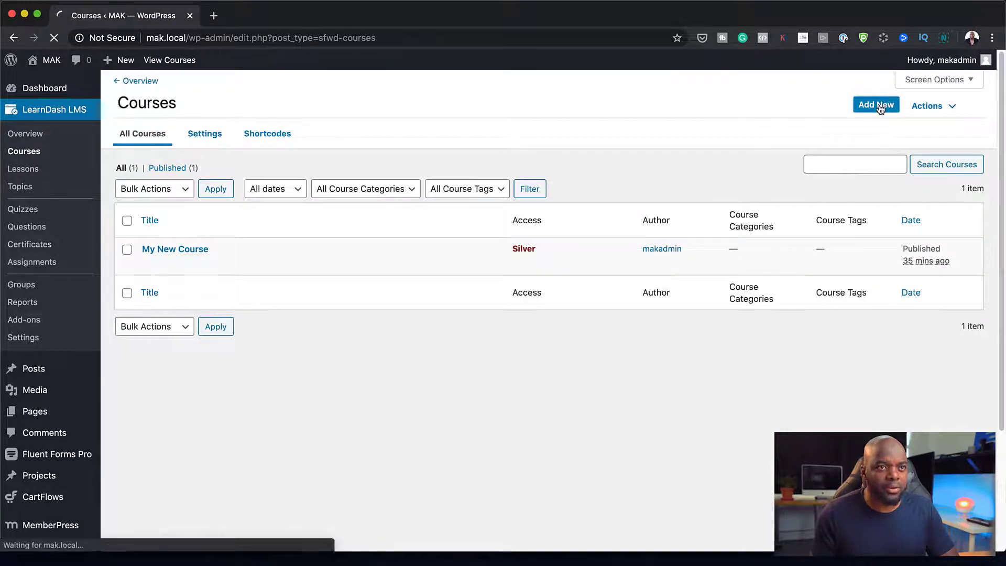
pyautogui.write('Mak C')
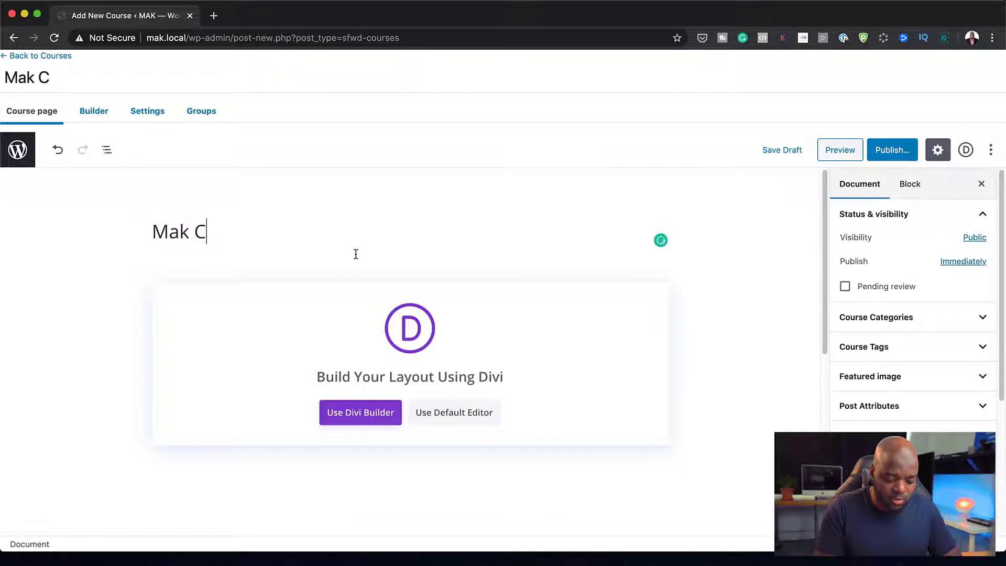
pyautogui.write('ourse')
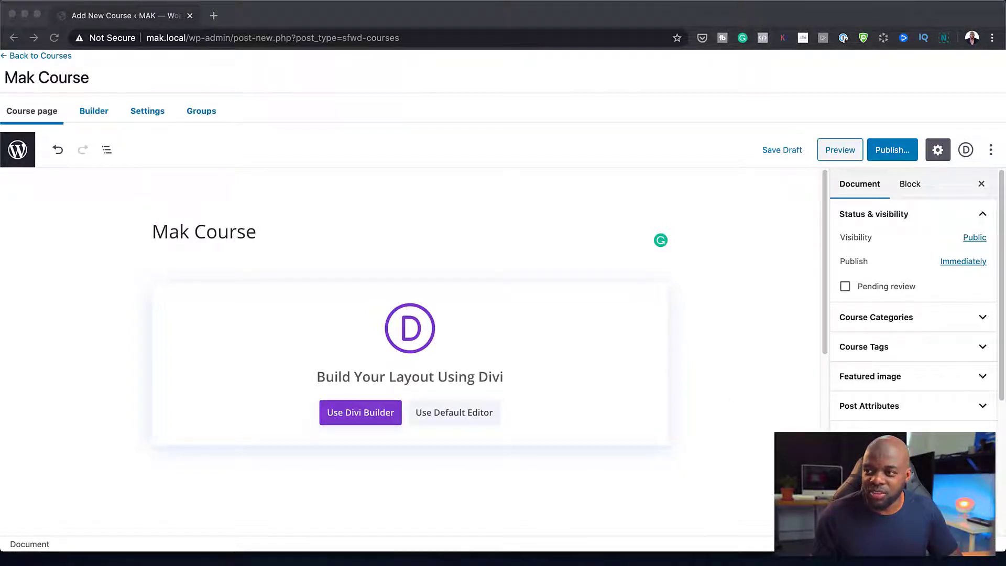
# Choose the default editor for the course page and fill its content with Lorem ipsum placeholder paragraphs
pyautogui.scroll(-2, 419, 366)
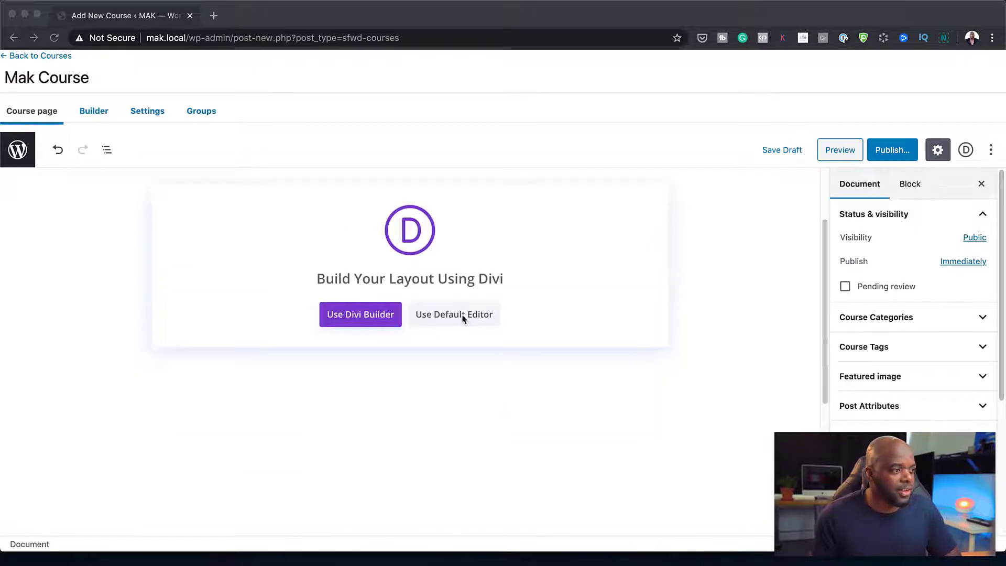
pyautogui.click(464, 316)
pyautogui.scroll(3, 405, 314)
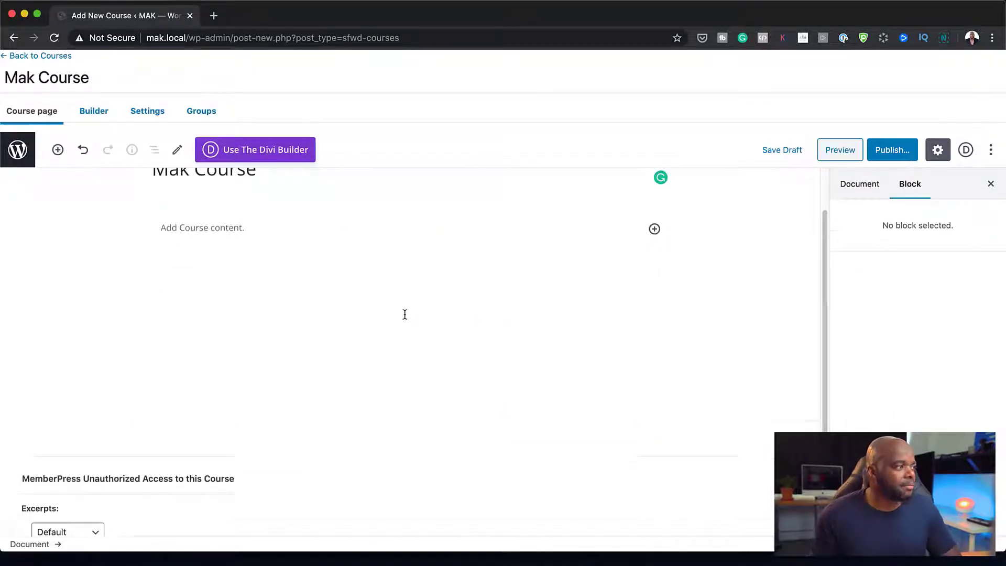
pyautogui.click(170, 292)
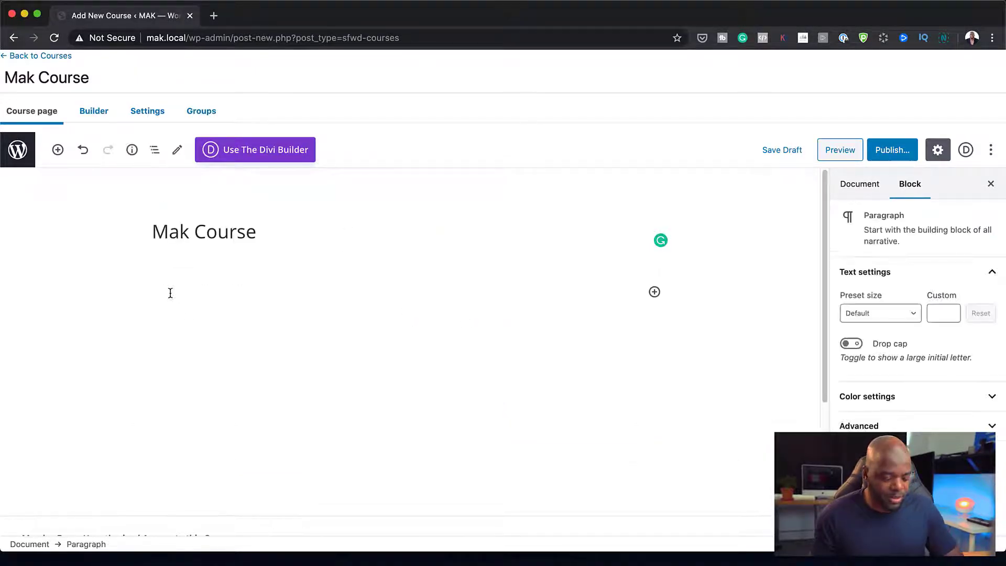
pyautogui.write('Lorem ipsum dolor sit amet, consectetuer adipiscing elit. Donec odio. Quisque volutpat mattis eros. Nullam malesuada erat ut turpis. Suspendisse urna nibh, viverra non, semper suscipit, posuere a, pede.  Donec nec justo eget felis facilisis fermentum. Aliquam porttitor mauris sit amet orci. Aenean dignissim pellentesque felis.  Morbi in sem quis dui placerat ornare. Pellentesque odio nisi, euismod in, pharetra a, ultricies in, diam. Sed arcu. Cras consequat.  Praesent dapibus, neque id cursus faucibus, tortor neque egestas auguae, eu vulputate magna eros eu erat. Aliquam erat volutpat. Nam dui mi, tincidunt quis, accumsan porttitor, facilisis luctus, metus.')
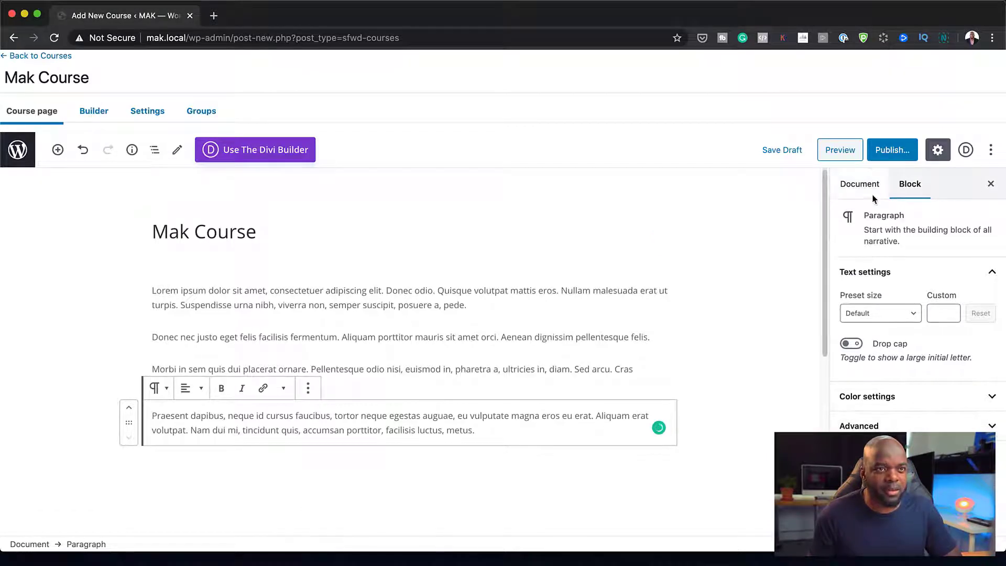
# Set video-cover-01.jpg from the media library as the course's featured image
pyautogui.click(870, 195)
pyautogui.scroll(-4, 922, 304)
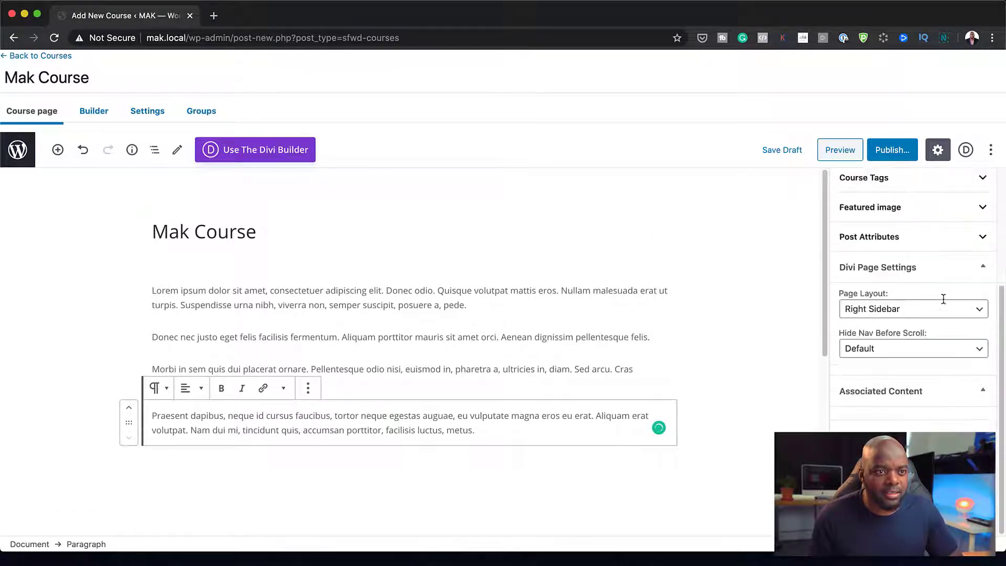
pyautogui.click(889, 208)
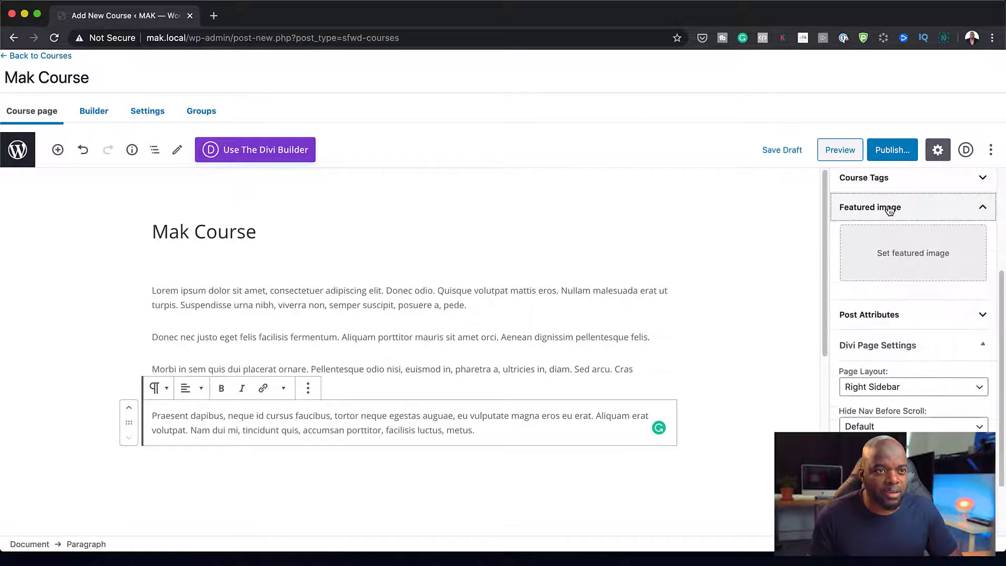
pyautogui.click(913, 252)
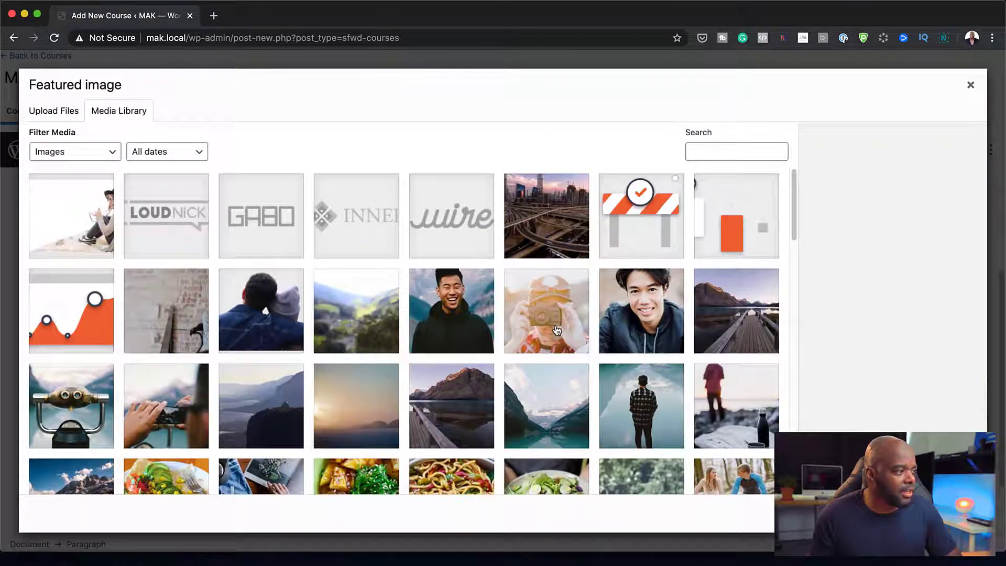
pyautogui.click(166, 401)
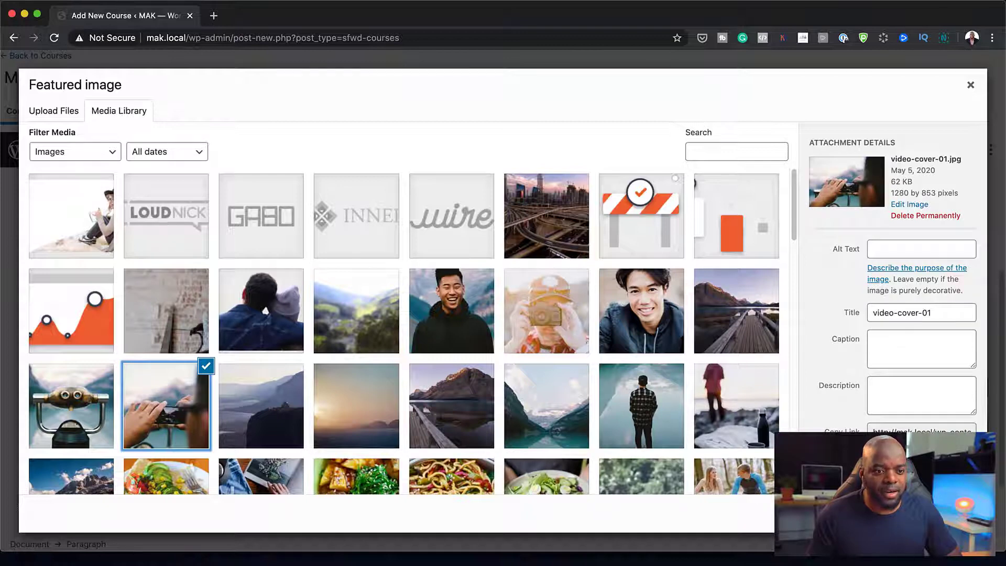
pyautogui.click(958, 514)
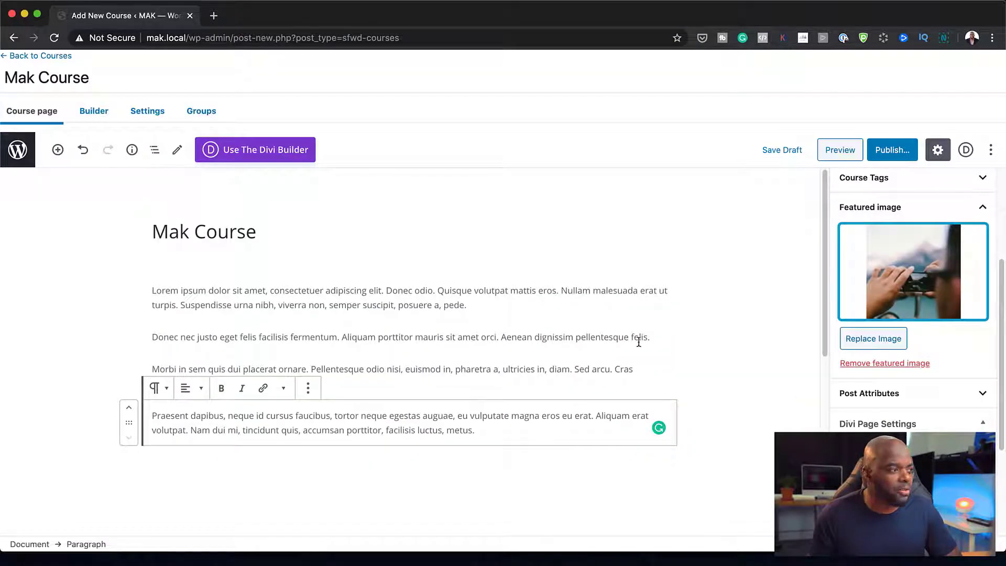
# Publish Mak Course and view its live page down to the course content
pyautogui.click(895, 151)
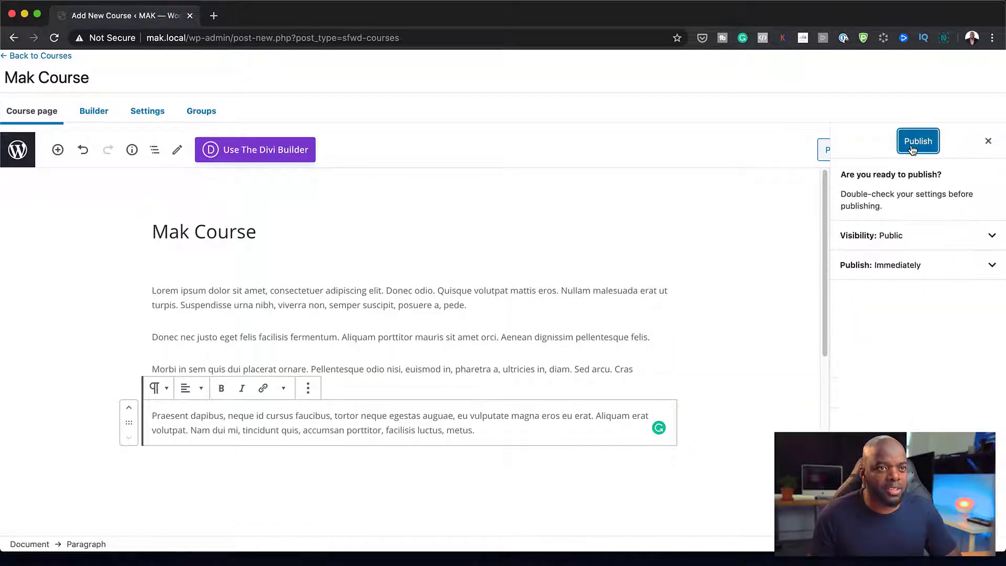
pyautogui.click(917, 143)
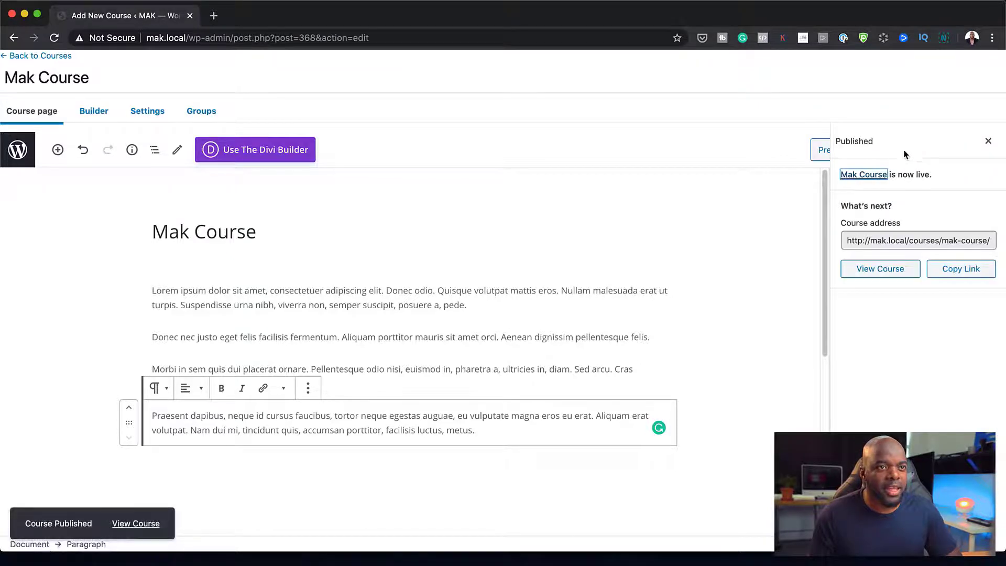
pyautogui.click(135, 524)
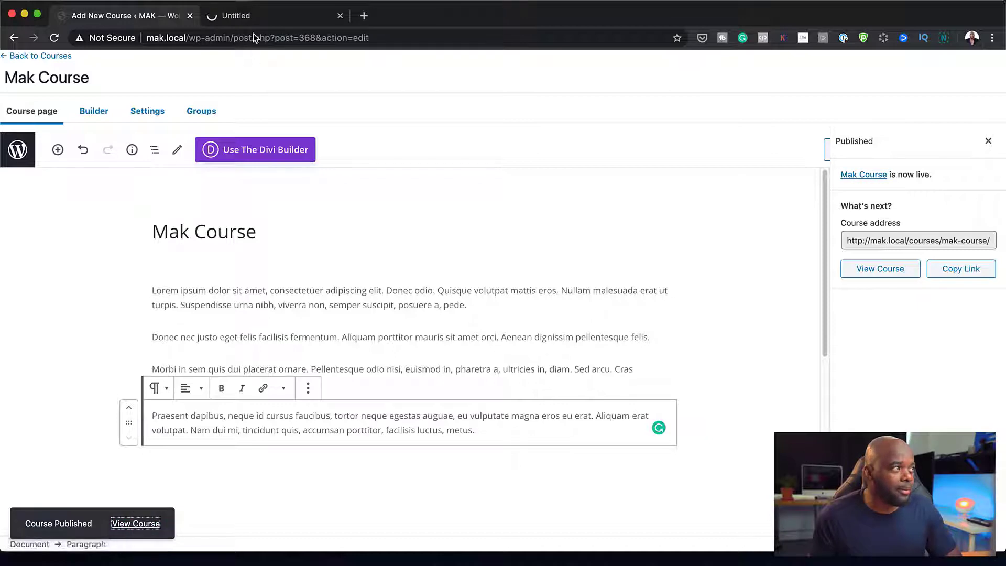
pyautogui.scroll(-5, 492, 283)
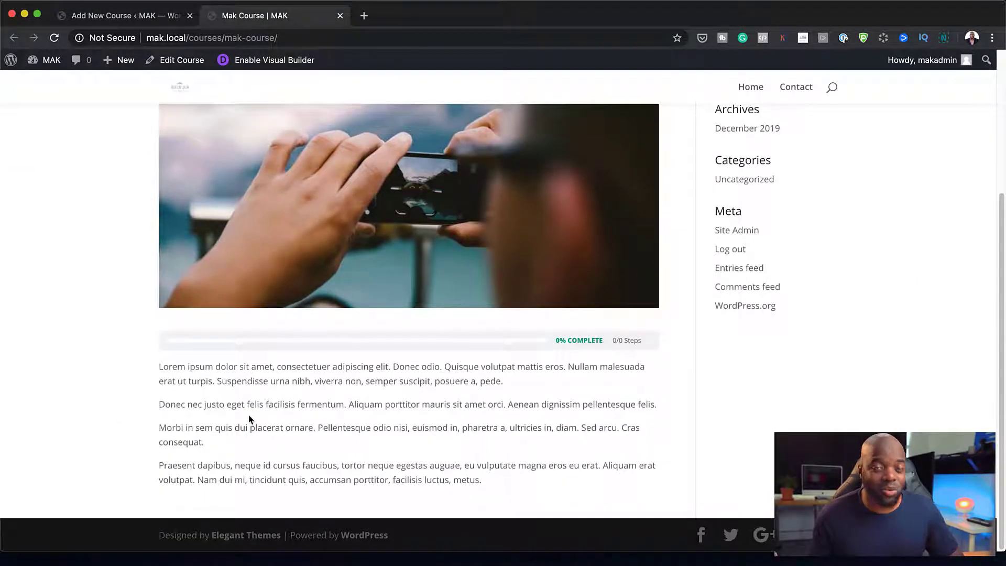
# Return to the site admin and add a new MemberPress membership titled "Maks Course Members"
pyautogui.click(133, 11)
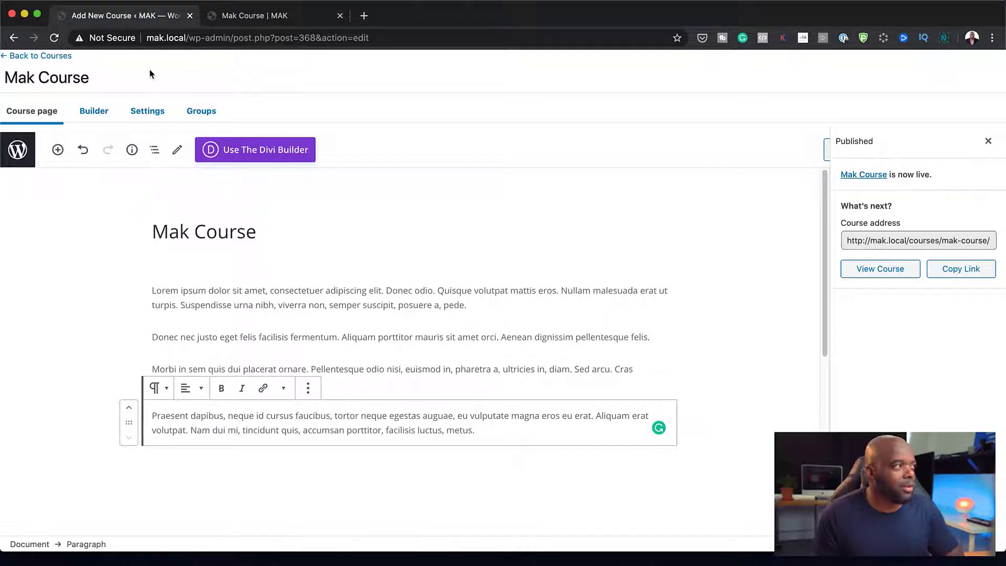
pyautogui.click(46, 59)
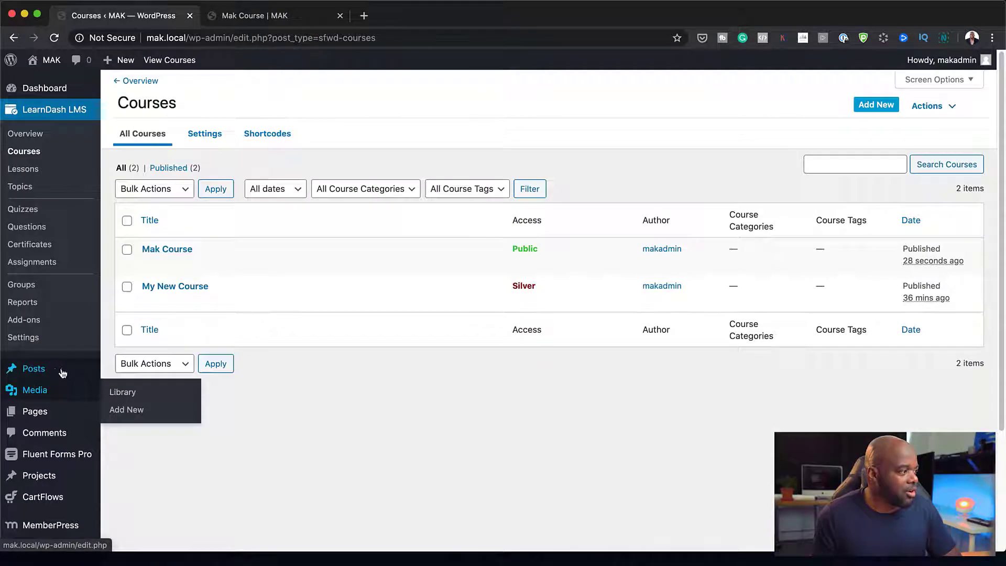
pyautogui.moveTo(94, 371)
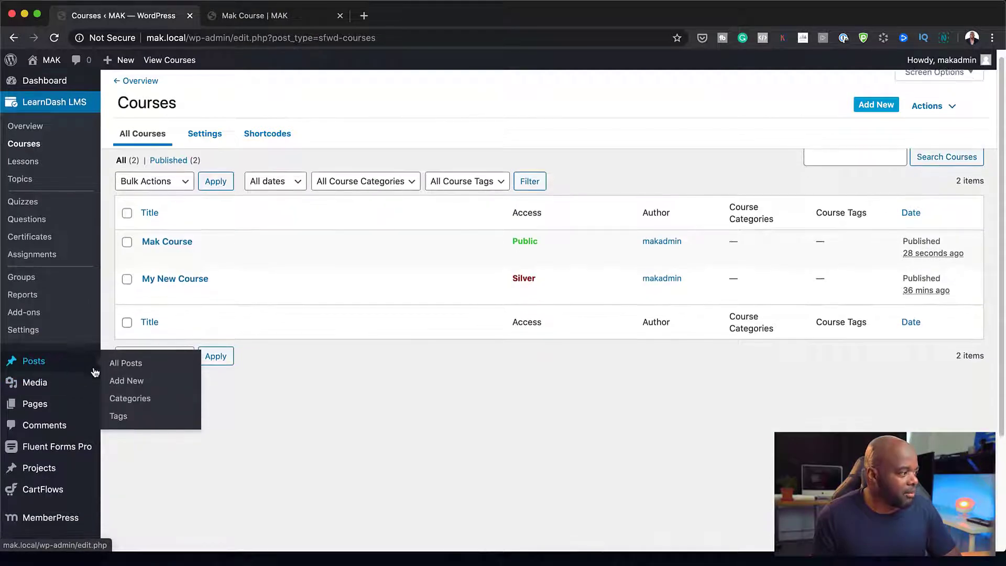
pyautogui.scroll(-3, 95, 372)
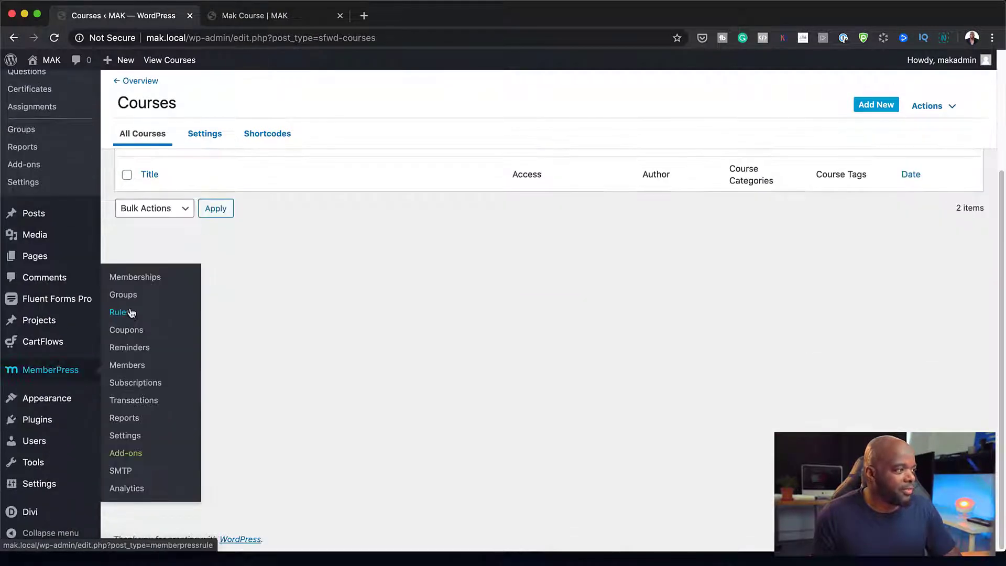
pyautogui.click(152, 280)
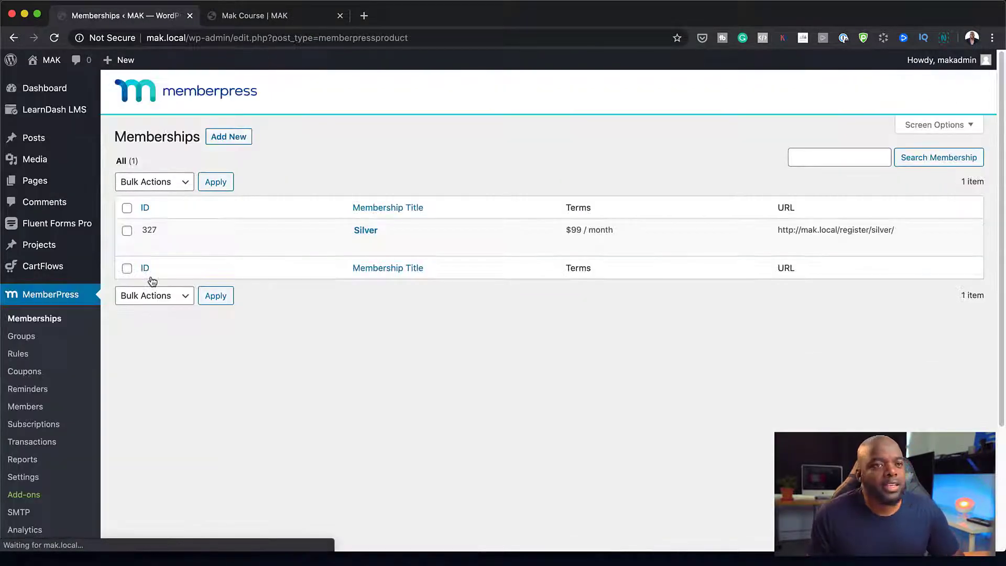
pyautogui.click(245, 139)
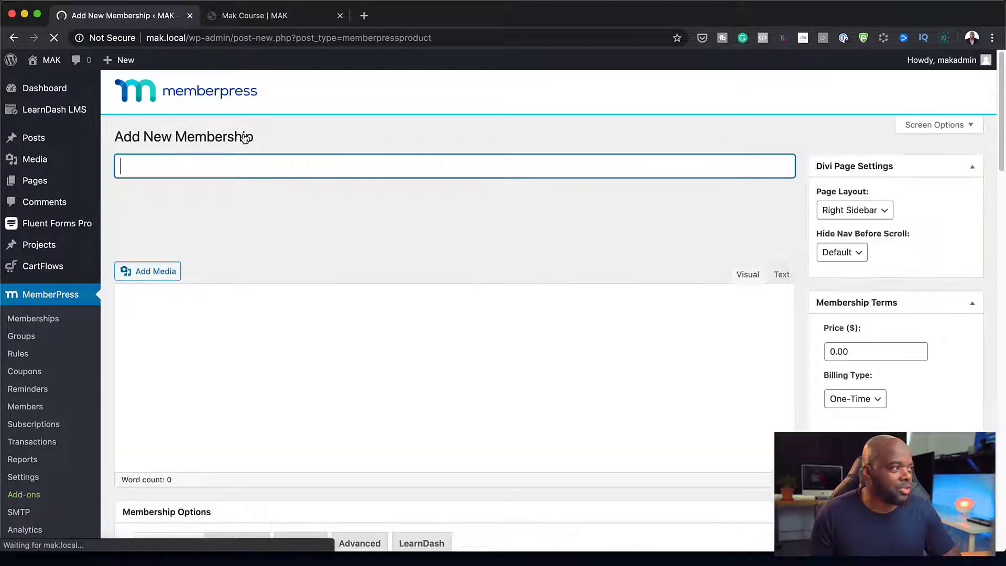
pyautogui.write('Maks Course Members')
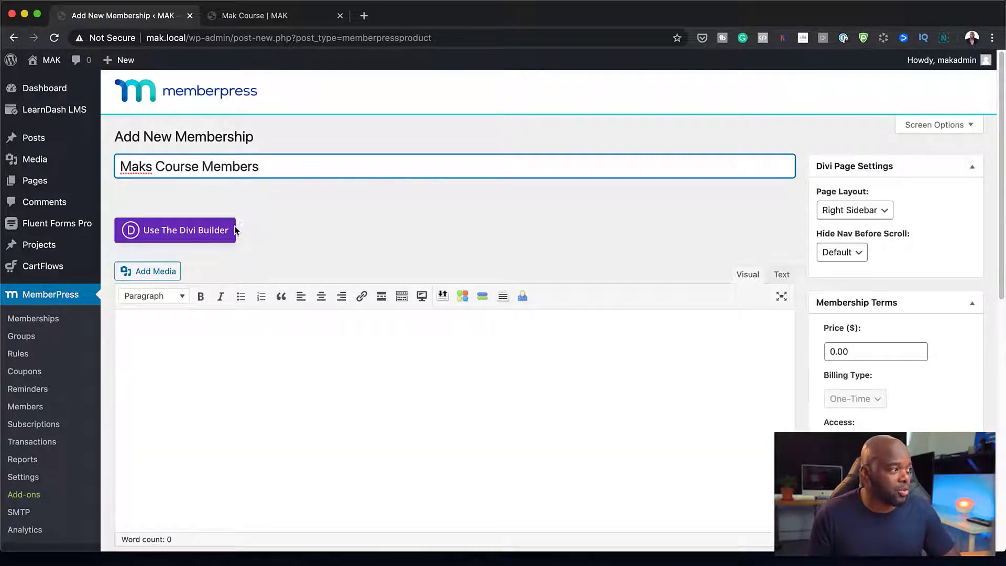
# Set the membership's price to $10.00 and look over its terms and membership options
pyautogui.click(834, 351)
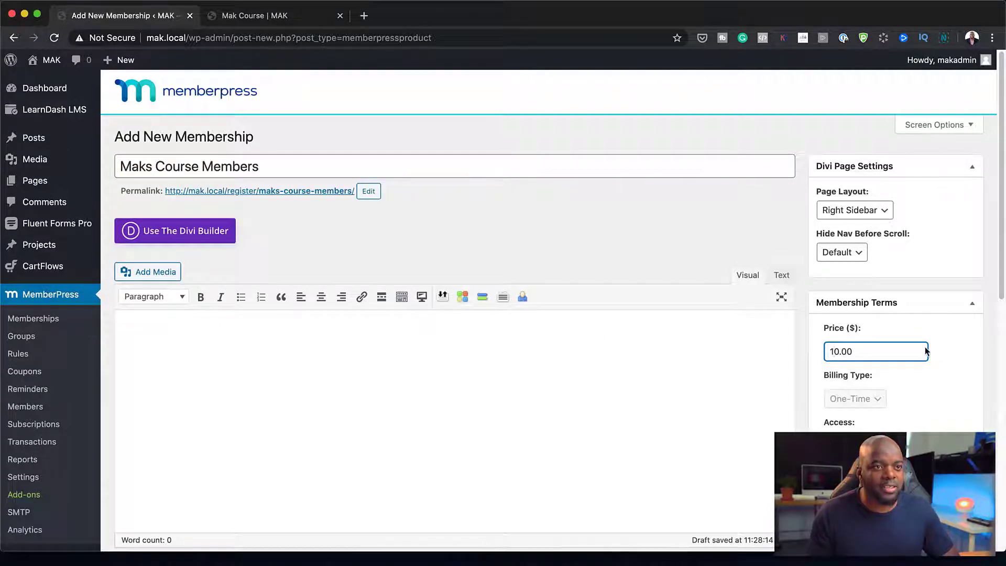
pyautogui.scroll(-3, 927, 351)
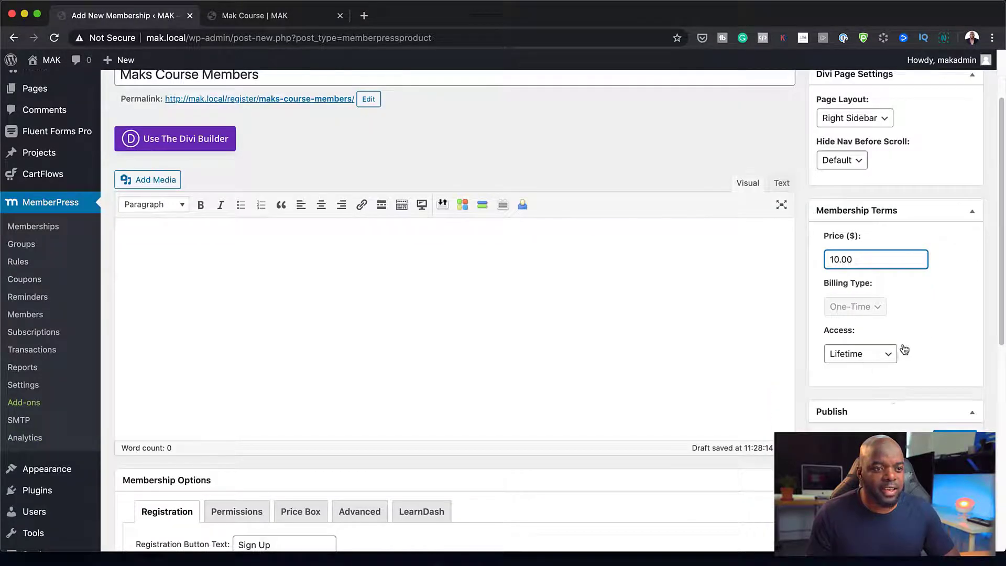
pyautogui.scroll(-4, 874, 335)
pyautogui.scroll(-3, 878, 335)
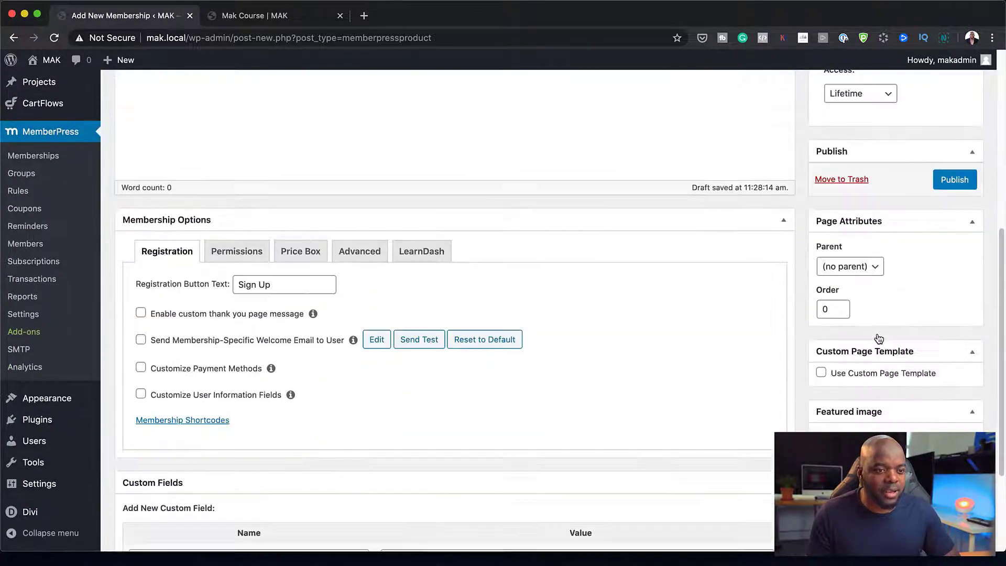
pyautogui.scroll(10, 878, 337)
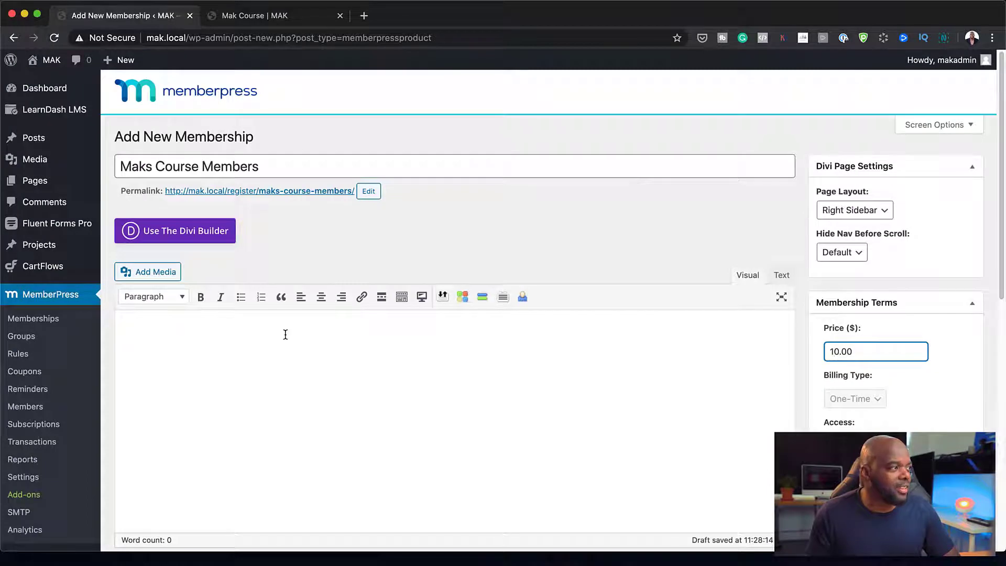
pyautogui.click(354, 338)
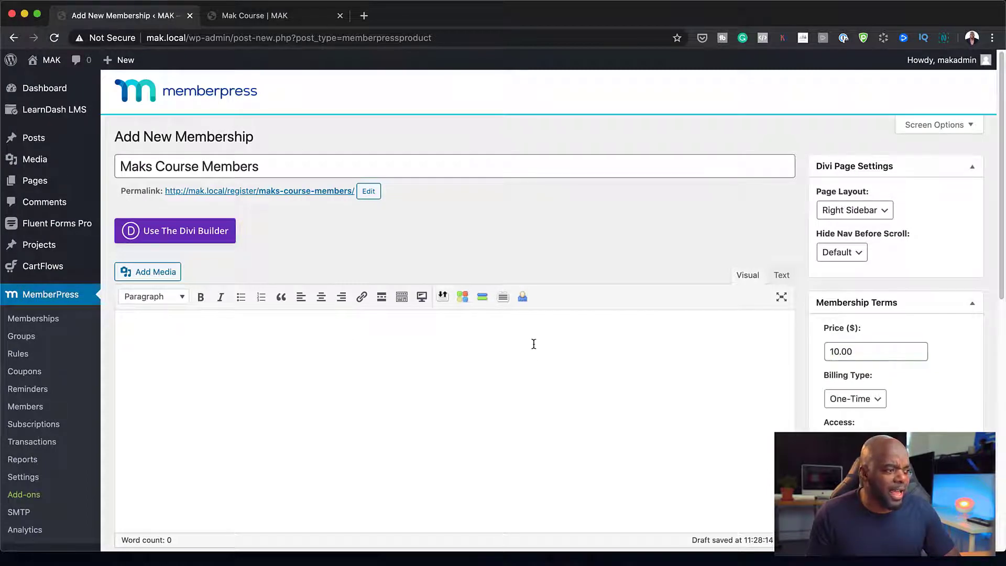
pyautogui.scroll(-8, 579, 352)
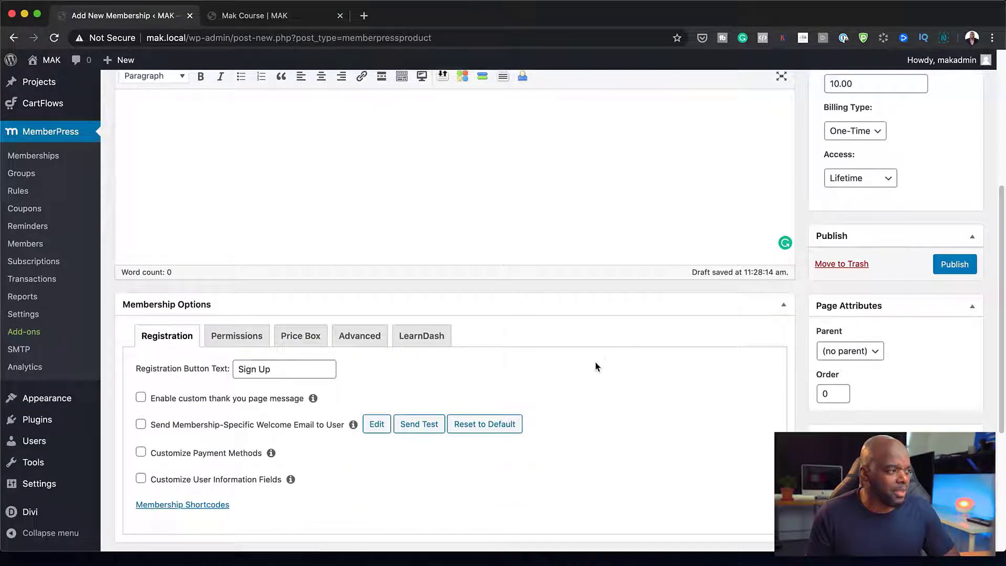
# Publish the Maks Course Members membership and look over its edit page
pyautogui.scroll(-3, 375, 507)
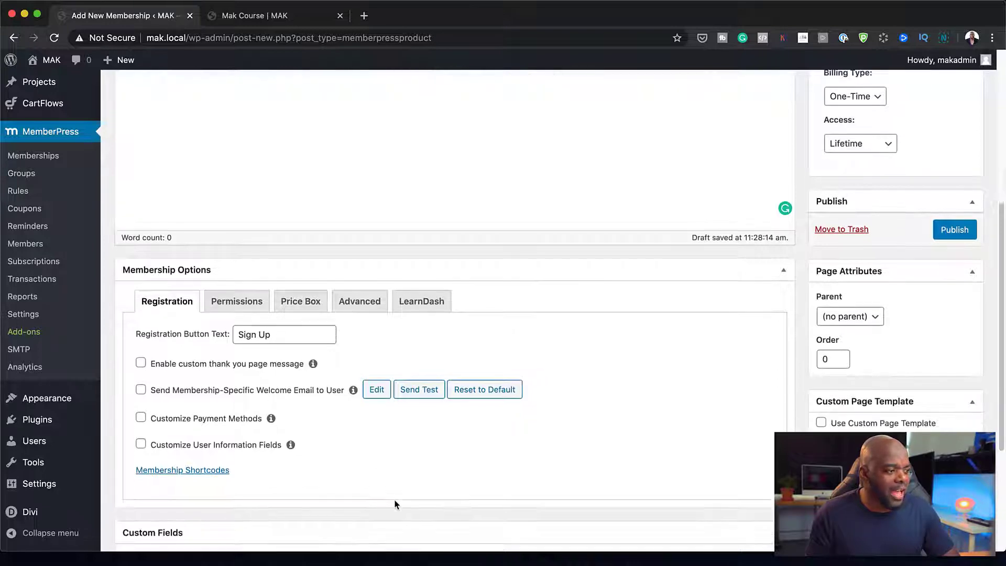
pyautogui.click(938, 197)
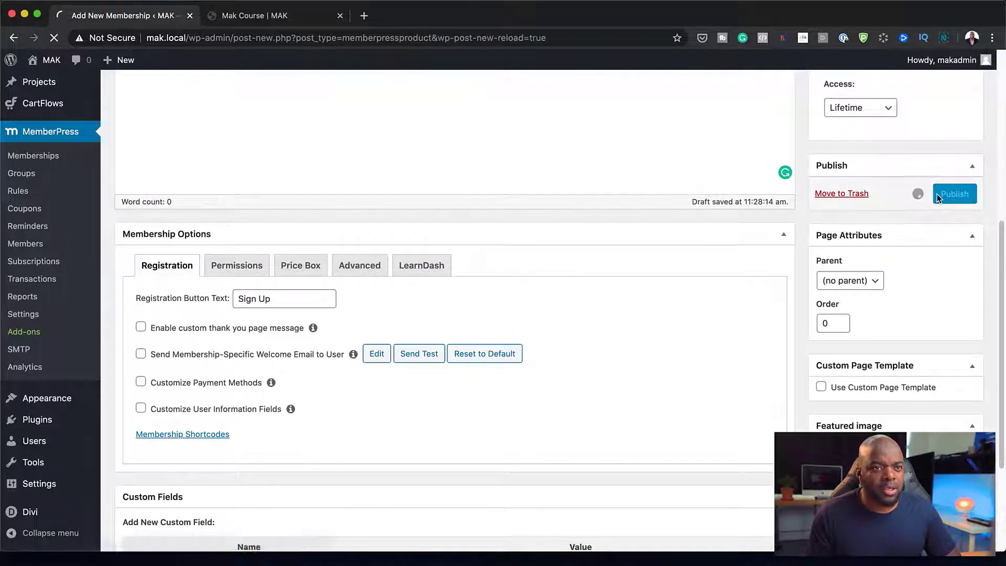
pyautogui.scroll(-4, 292, 394)
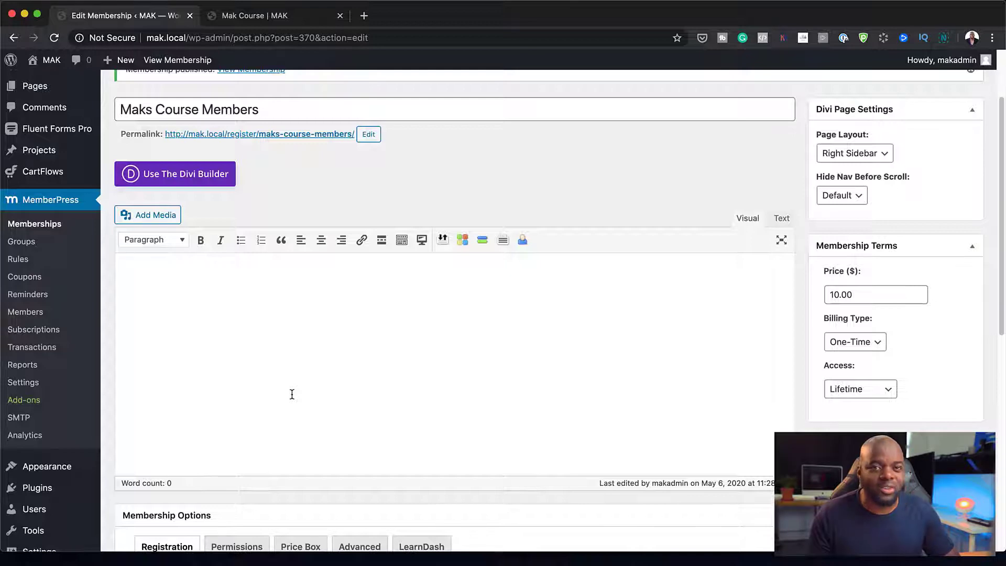
pyautogui.scroll(-3, 337, 408)
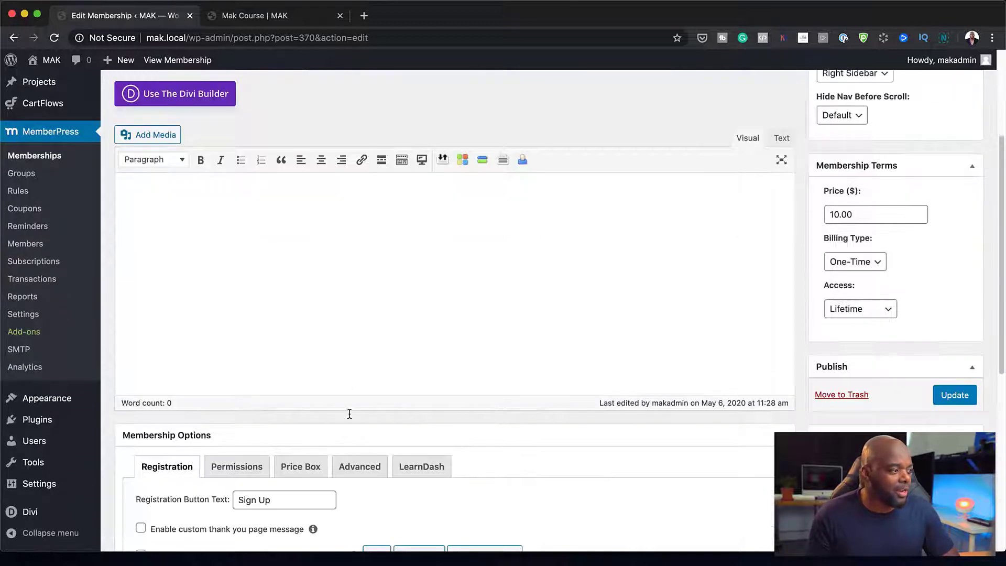
pyautogui.scroll(5, 356, 361)
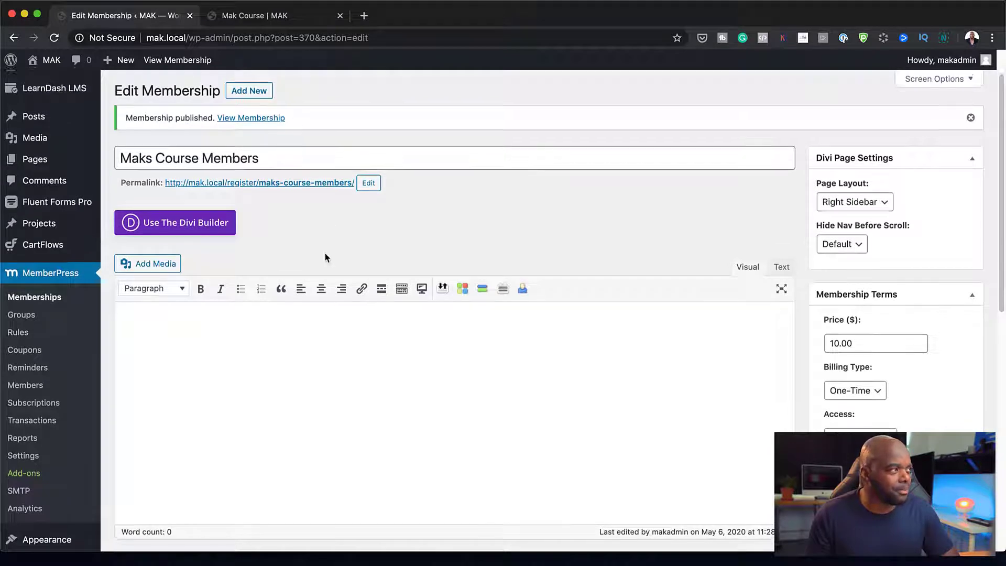
pyautogui.scroll(2, 327, 257)
# Examine the LearnDash courses that can be linked in the membership options of Maks Course Members
pyautogui.scroll(-5, 358, 433)
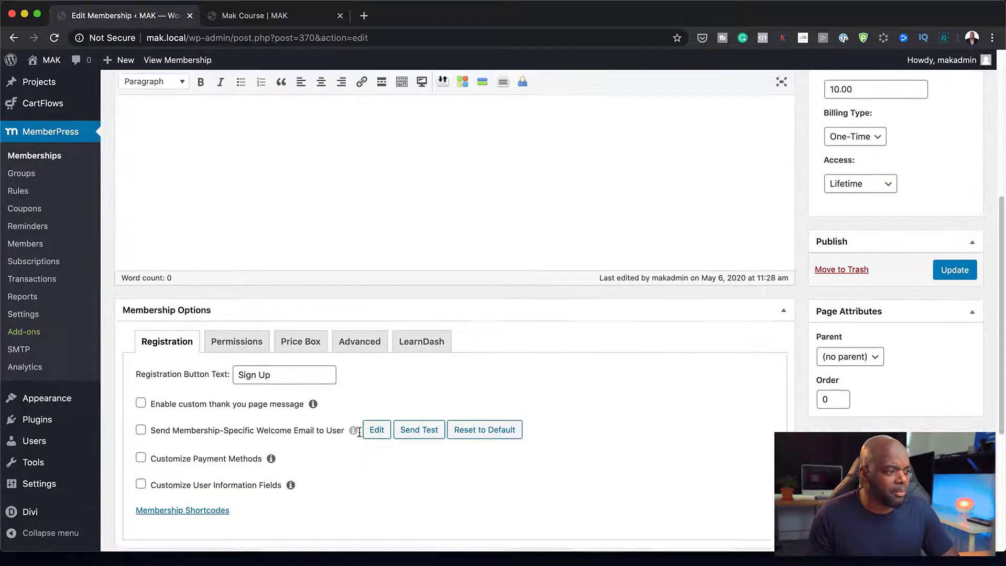
pyautogui.click(431, 342)
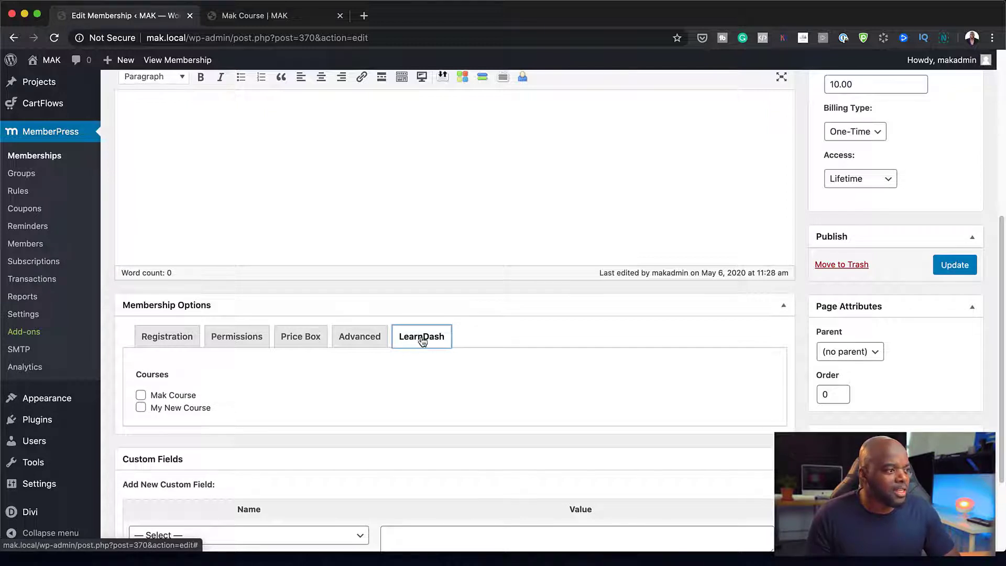
pyautogui.scroll(-1, 366, 393)
pyautogui.scroll(-1, 365, 393)
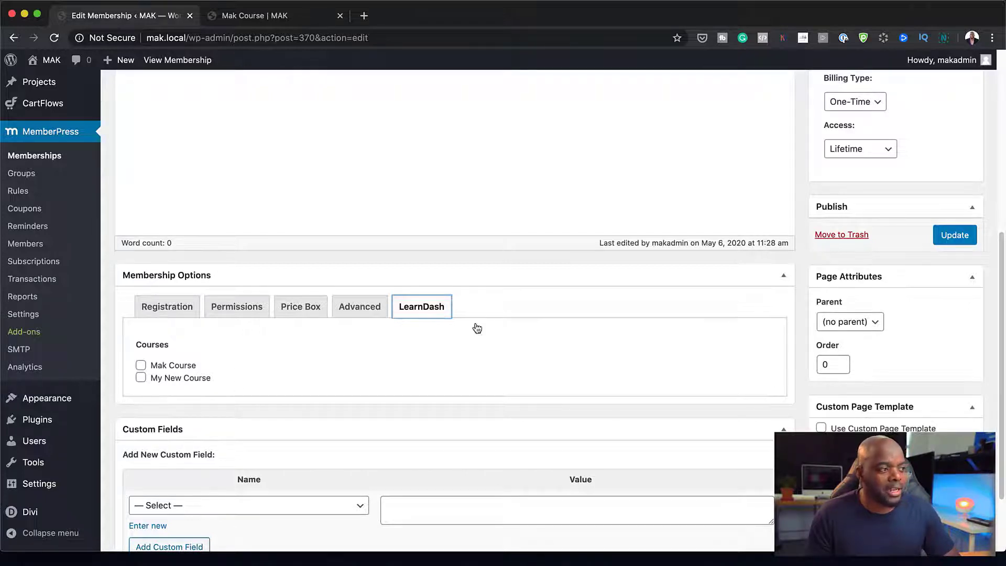
# Look at the LearnDash tools in the MemberPress settings
pyautogui.click(35, 316)
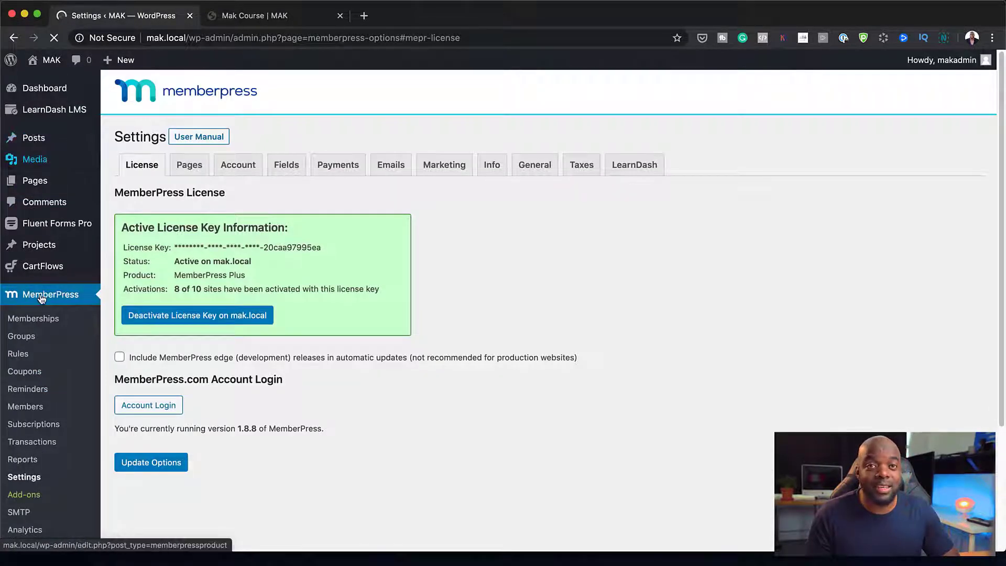
pyautogui.click(635, 172)
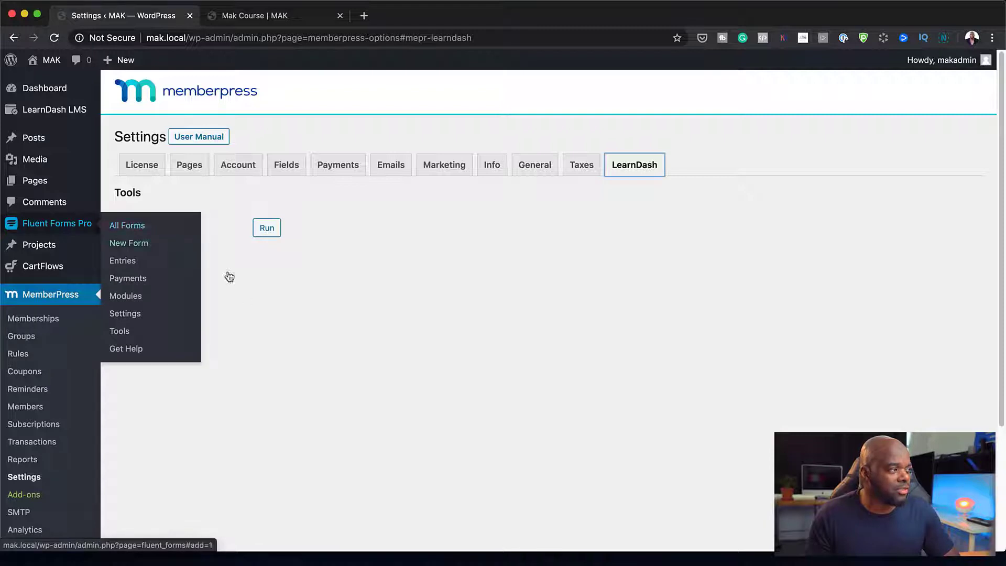
pyautogui.click(265, 229)
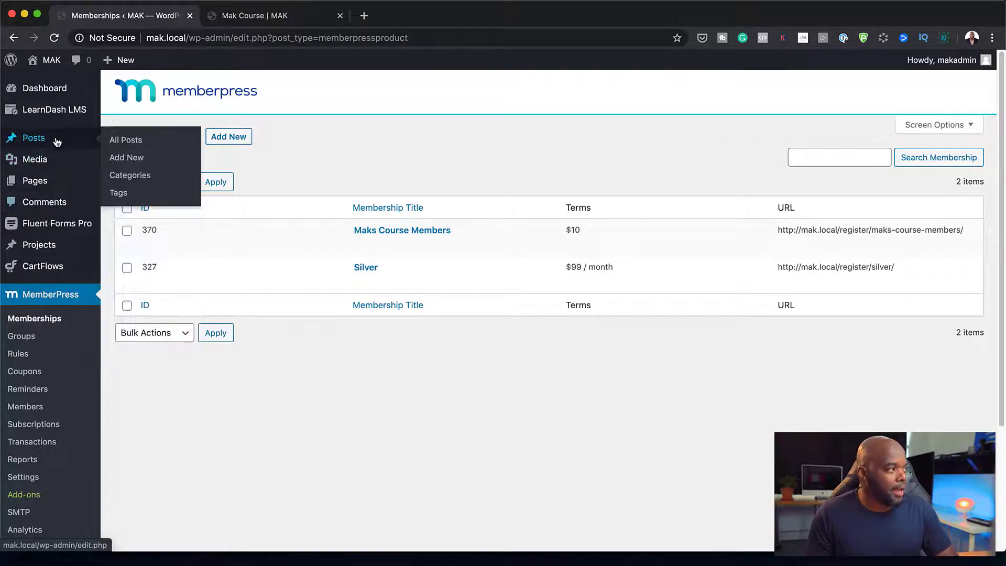
# Open Mak Course from the LearnDash courses for editing and look over its MemberPress unauthorized access options
pyautogui.moveTo(79, 110)
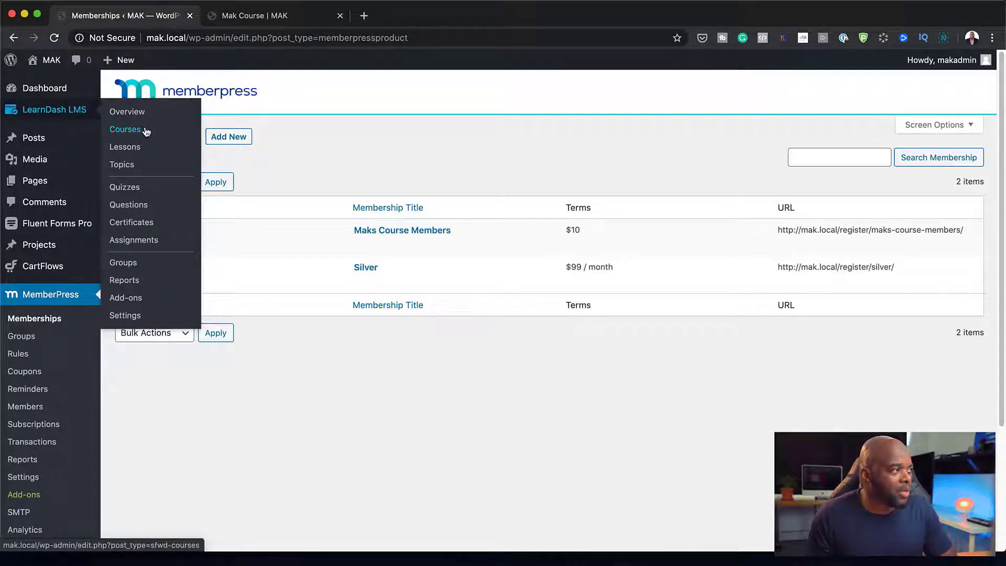
pyautogui.click(161, 130)
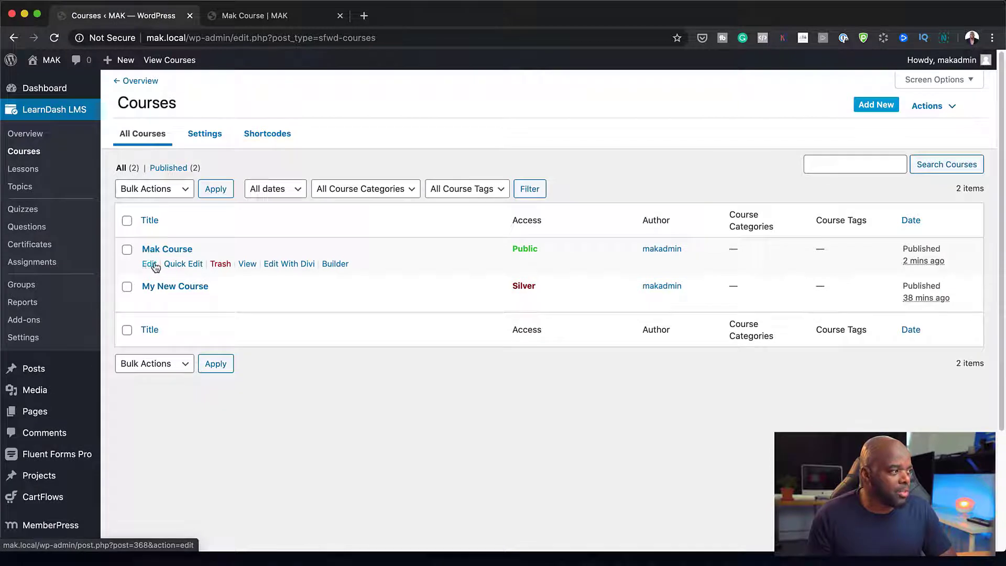
pyautogui.click(150, 264)
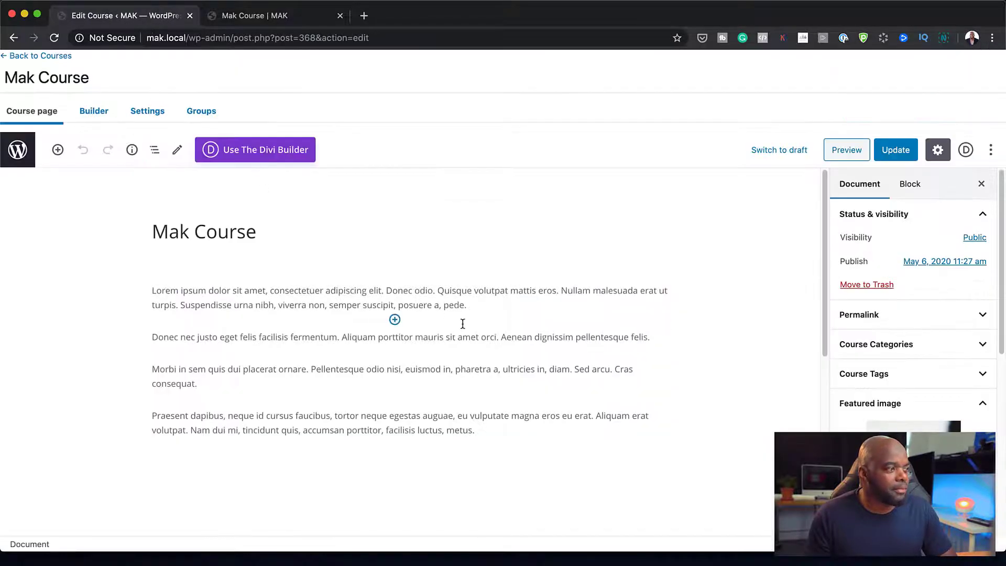
pyautogui.scroll(-2, 462, 324)
pyautogui.scroll(-3, 461, 324)
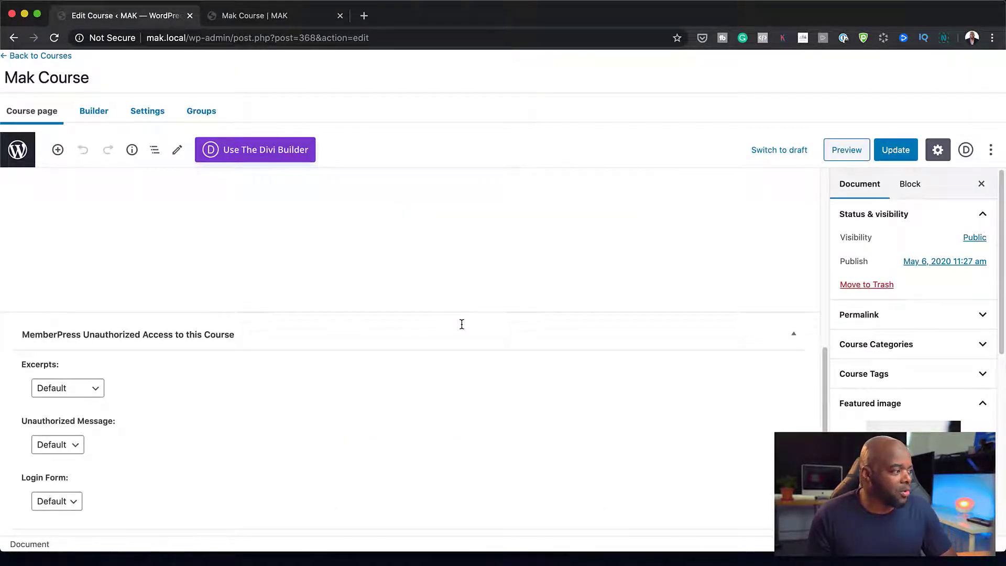
pyautogui.scroll(5, 462, 324)
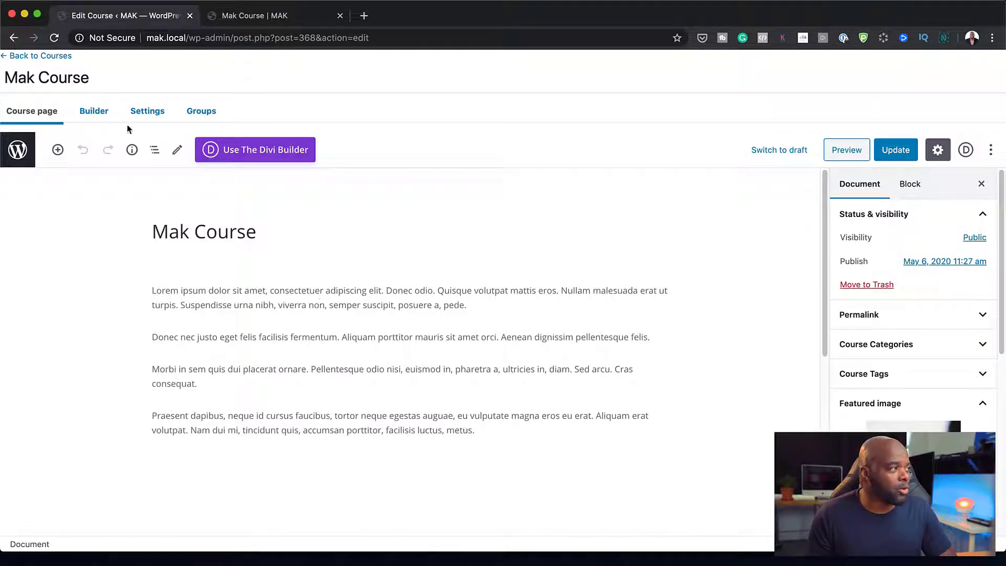
# Set Mak Course's access mode to Closed in its course settings and update the course
pyautogui.click(147, 111)
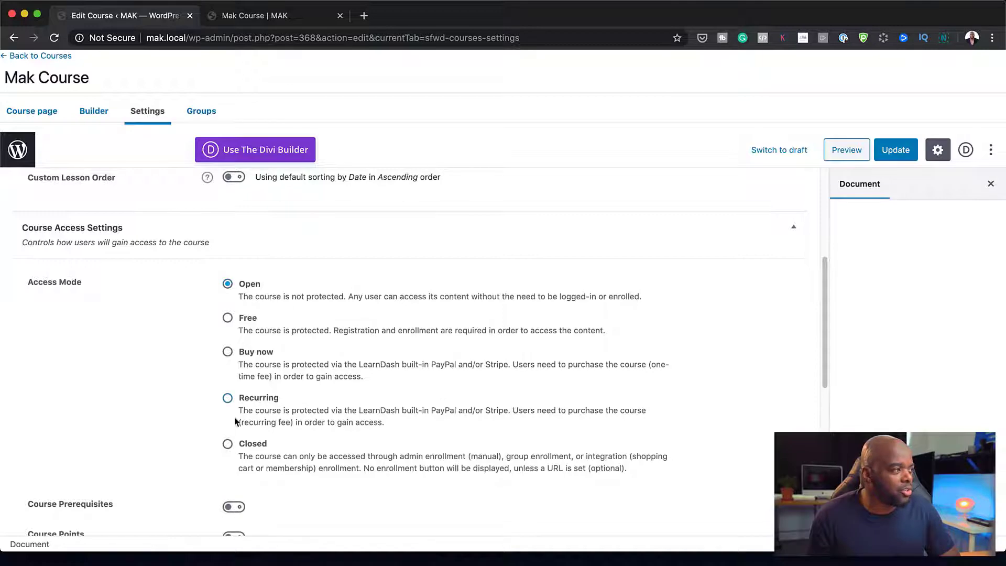
pyautogui.click(228, 445)
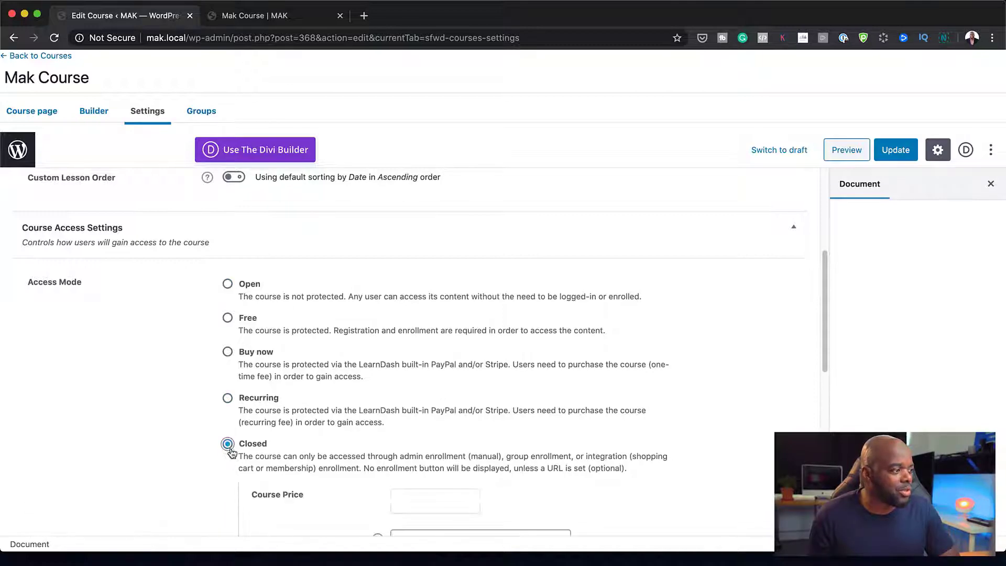
pyautogui.scroll(-2, 297, 453)
pyautogui.scroll(-1, 297, 448)
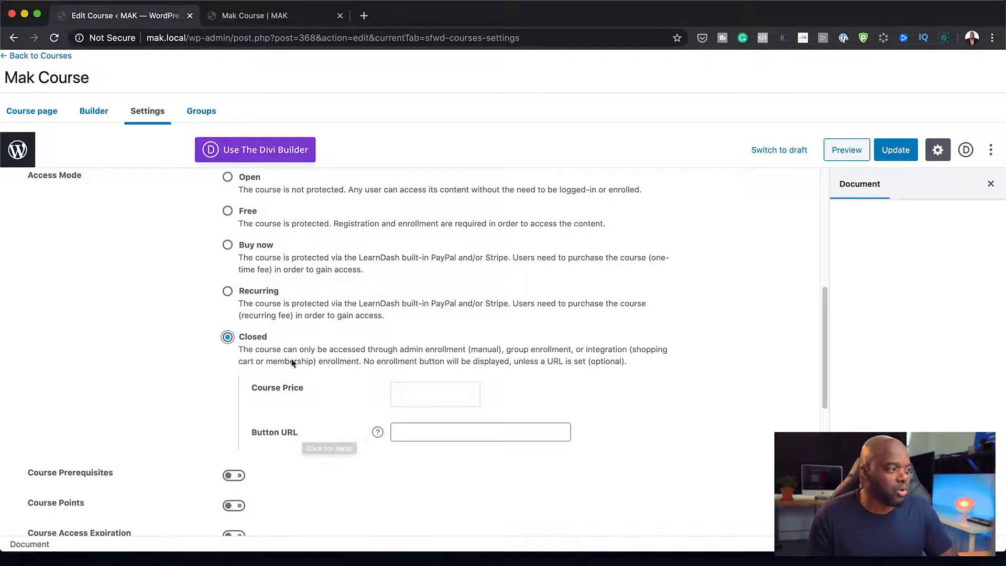
pyautogui.scroll(-1, 322, 342)
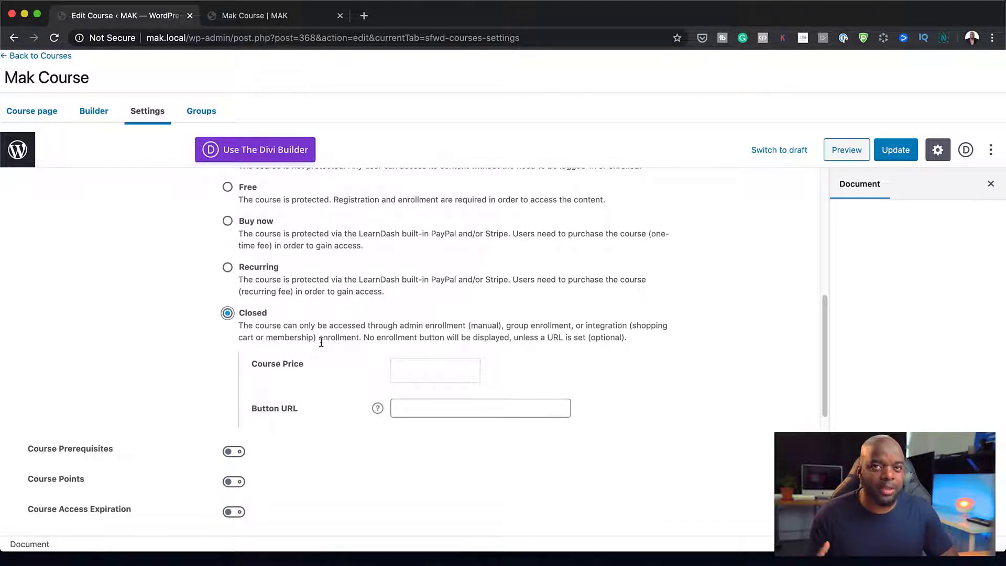
pyautogui.scroll(10, 349, 295)
pyautogui.scroll(2, 349, 296)
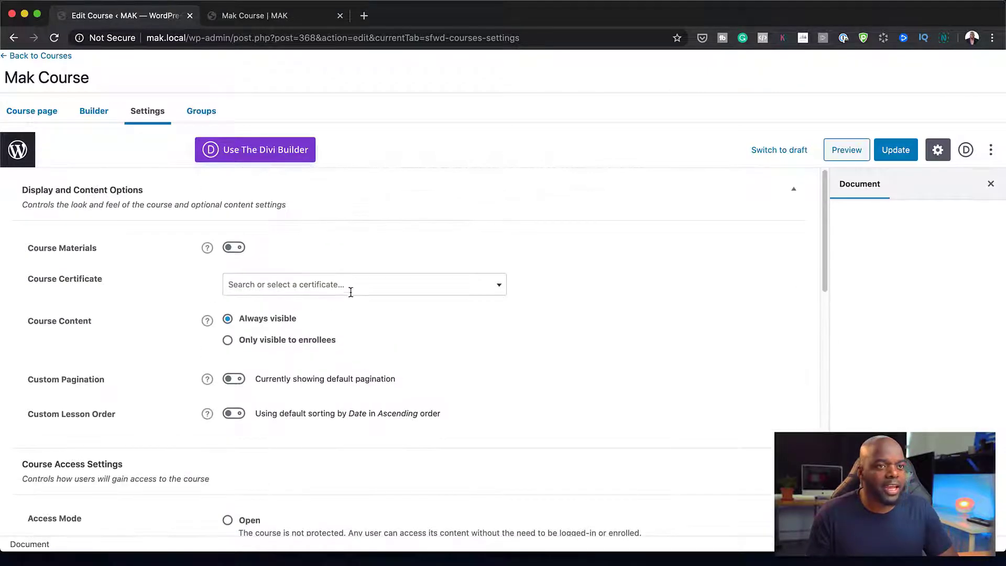
pyautogui.click(895, 150)
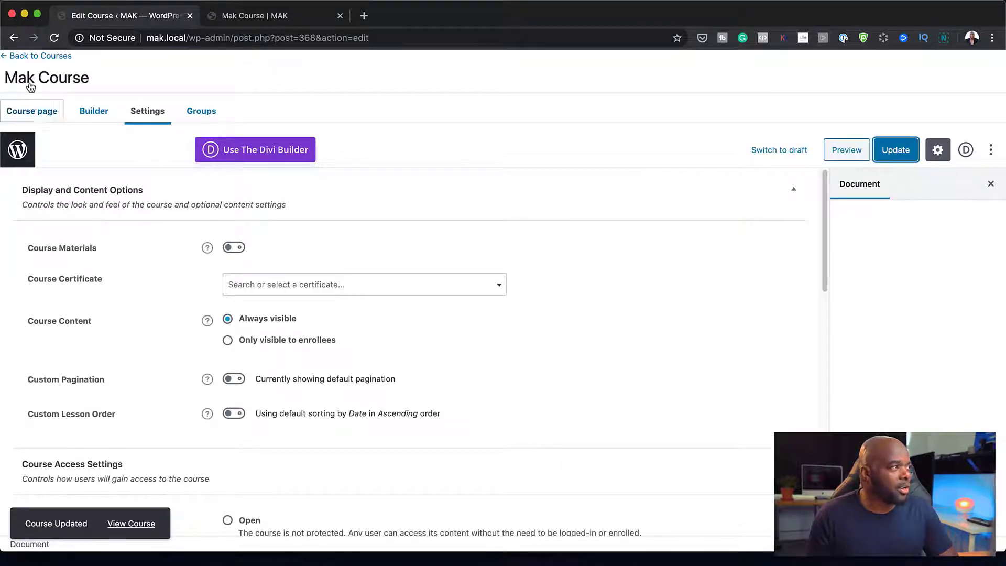
# Leave the course editor and start a new rule in the MemberPress rules
pyautogui.click(22, 57)
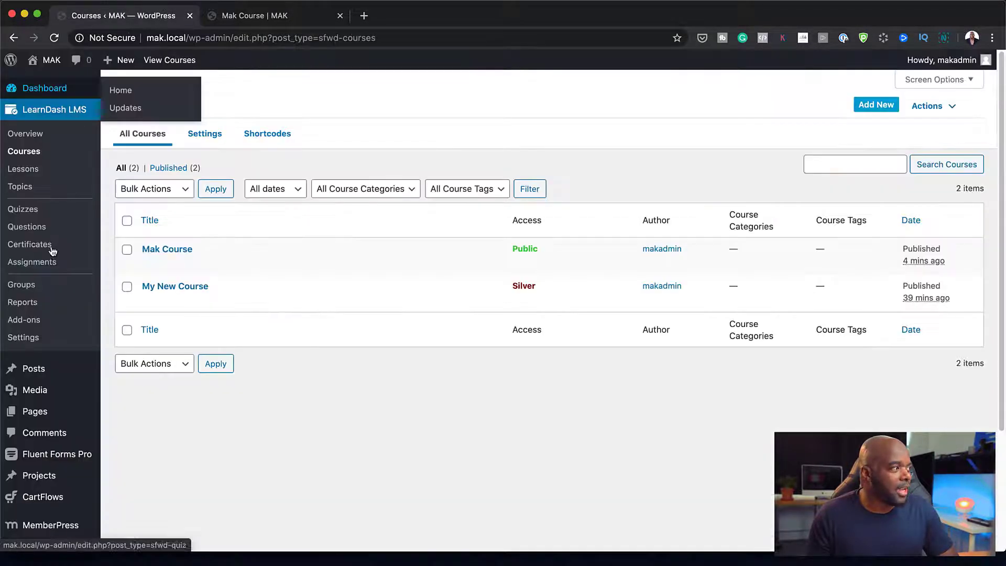
pyautogui.moveTo(68, 409)
pyautogui.scroll(-1, 68, 409)
pyautogui.scroll(-3, 68, 409)
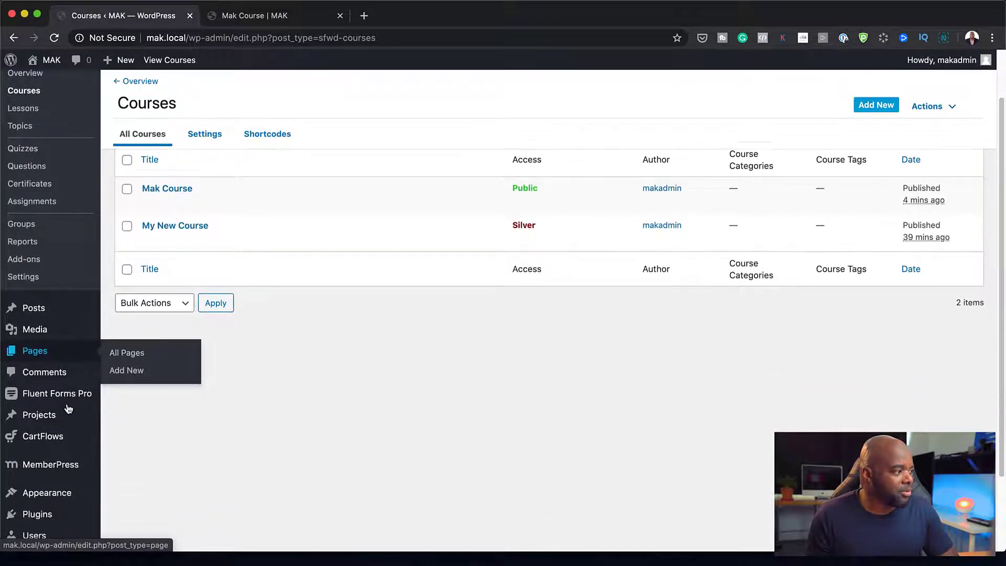
pyautogui.moveTo(63, 444)
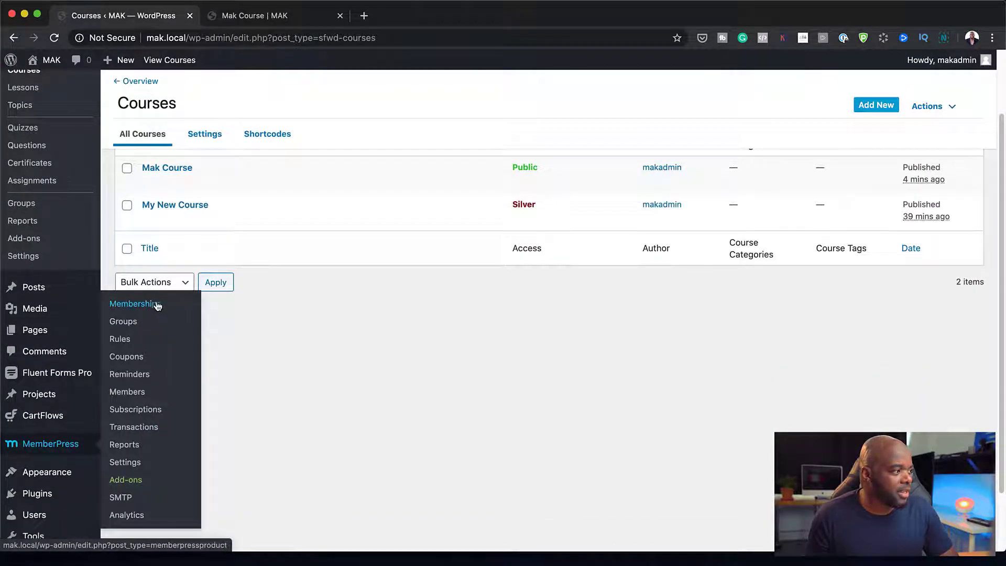
pyautogui.click(119, 339)
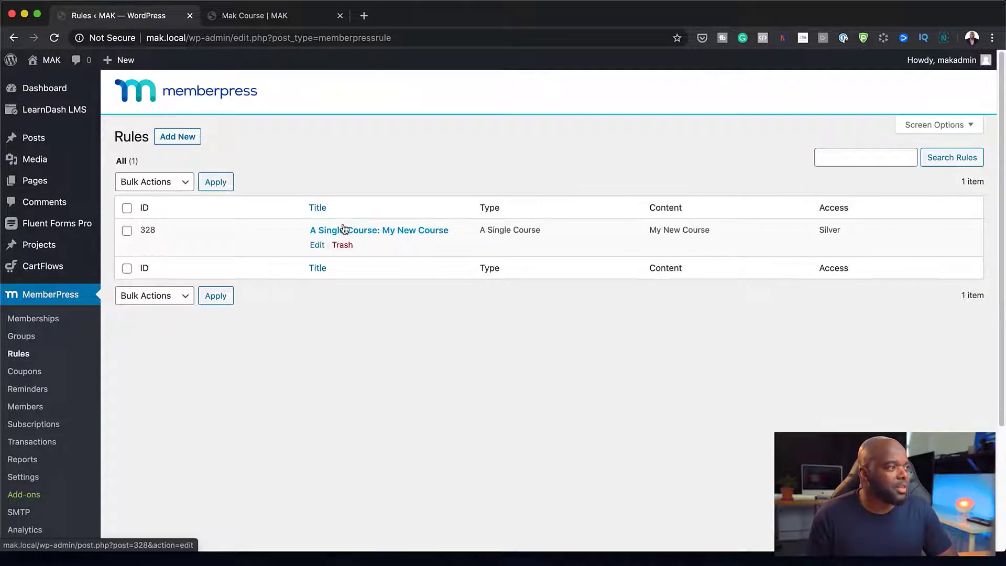
pyautogui.click(187, 143)
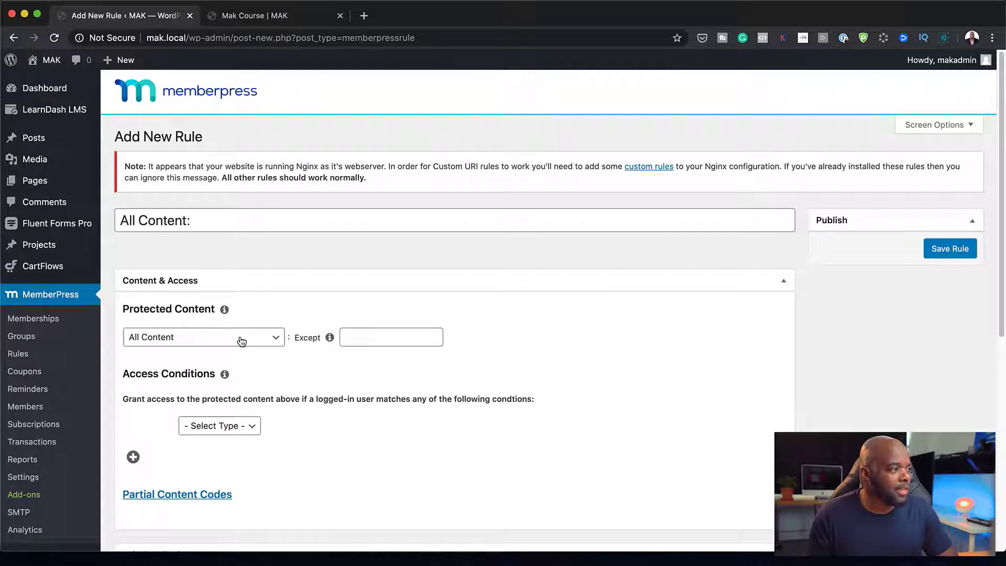
# Set the rule's protected content to A Single Course and choose Mak Course
pyautogui.click(240, 339)
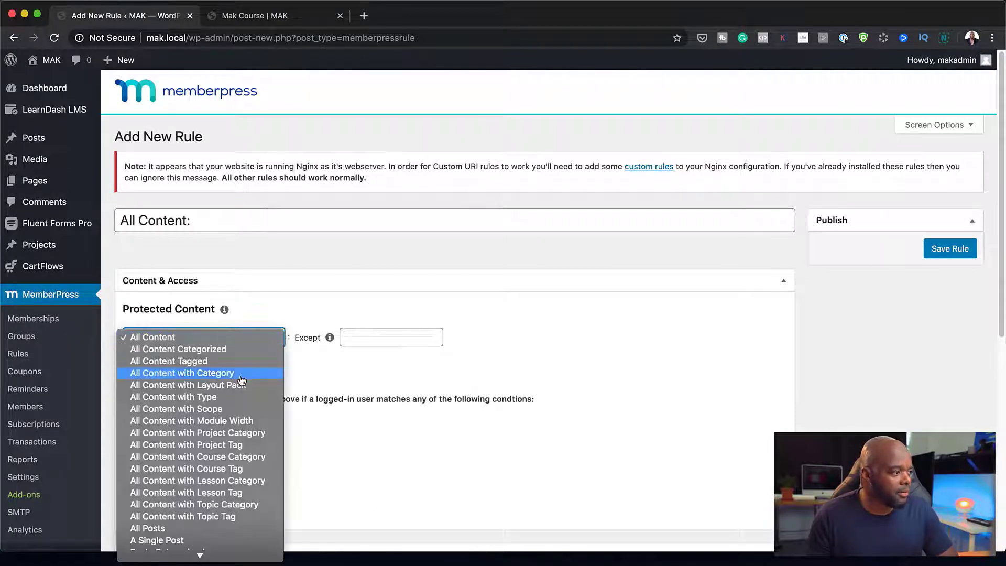
pyautogui.scroll(-5, 242, 380)
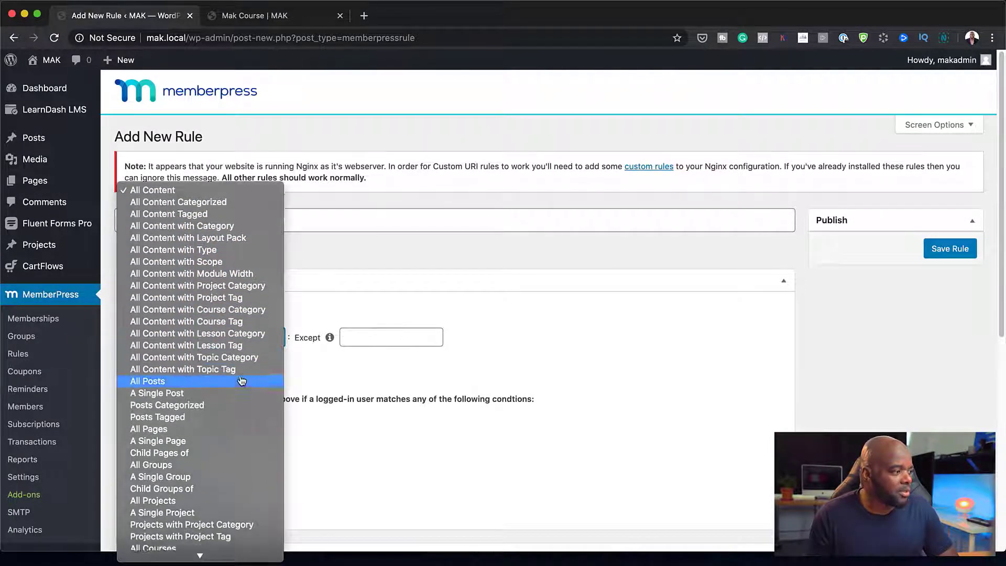
pyautogui.scroll(-5, 238, 374)
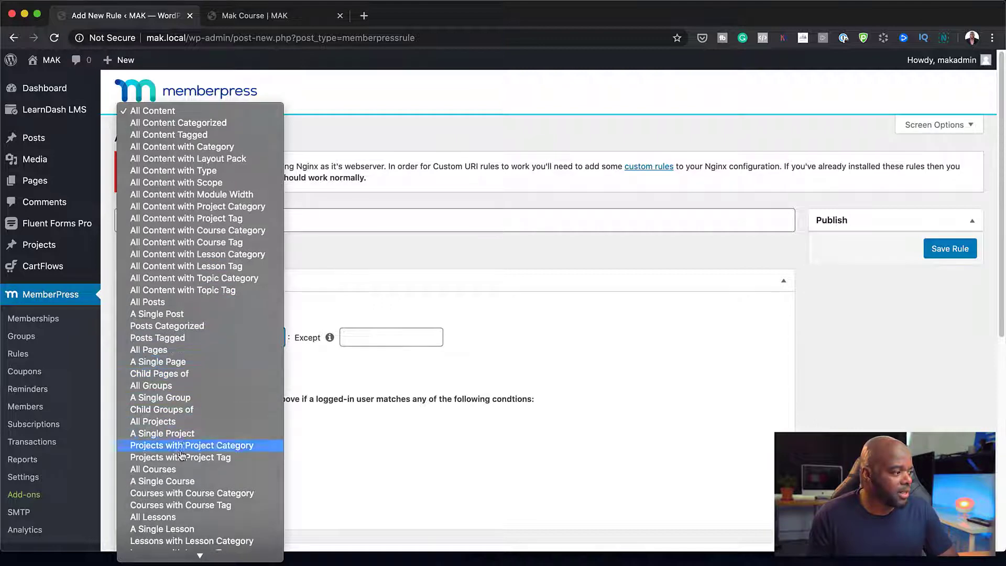
pyautogui.click(181, 482)
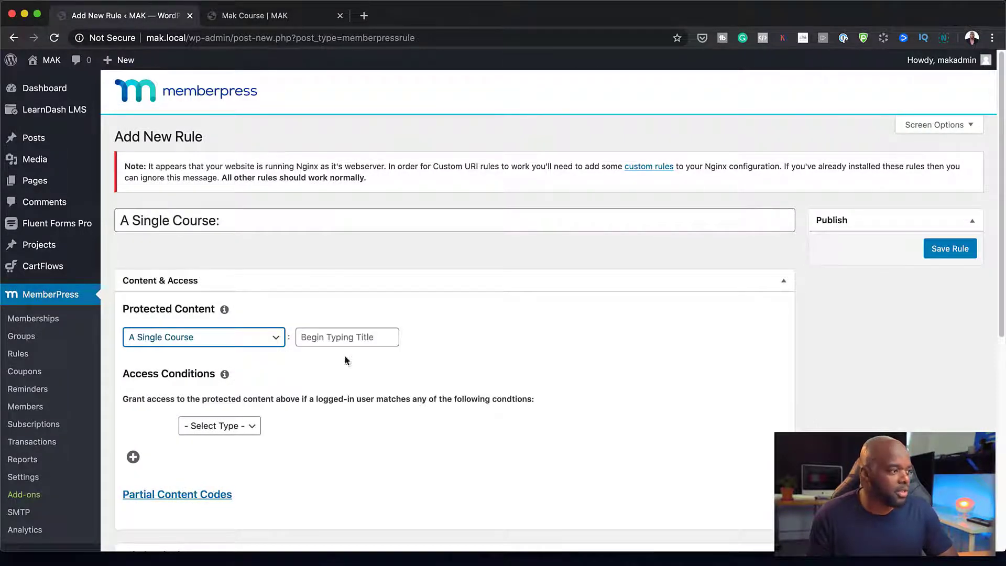
pyautogui.click(336, 337)
pyautogui.write('mak')
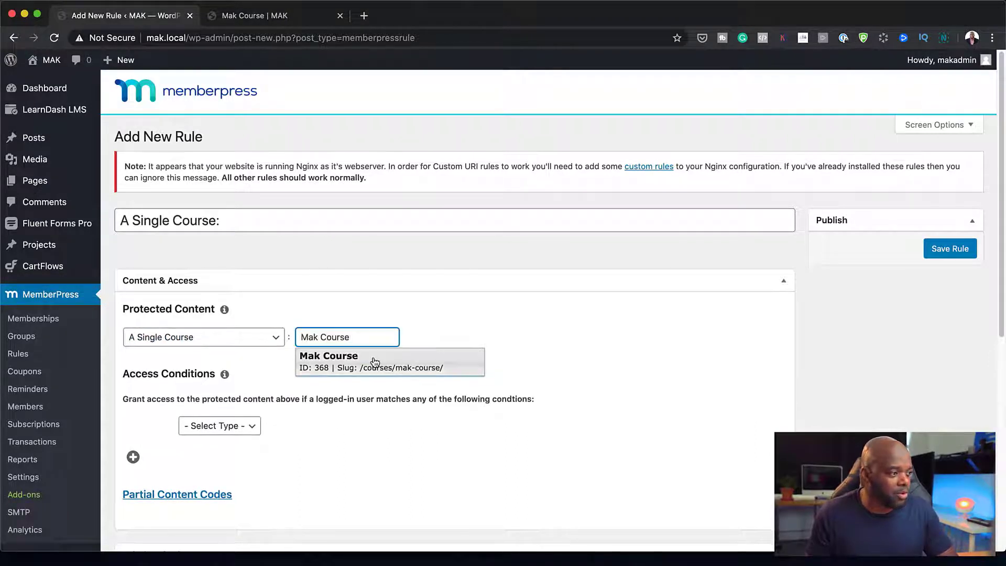
pyautogui.click(374, 360)
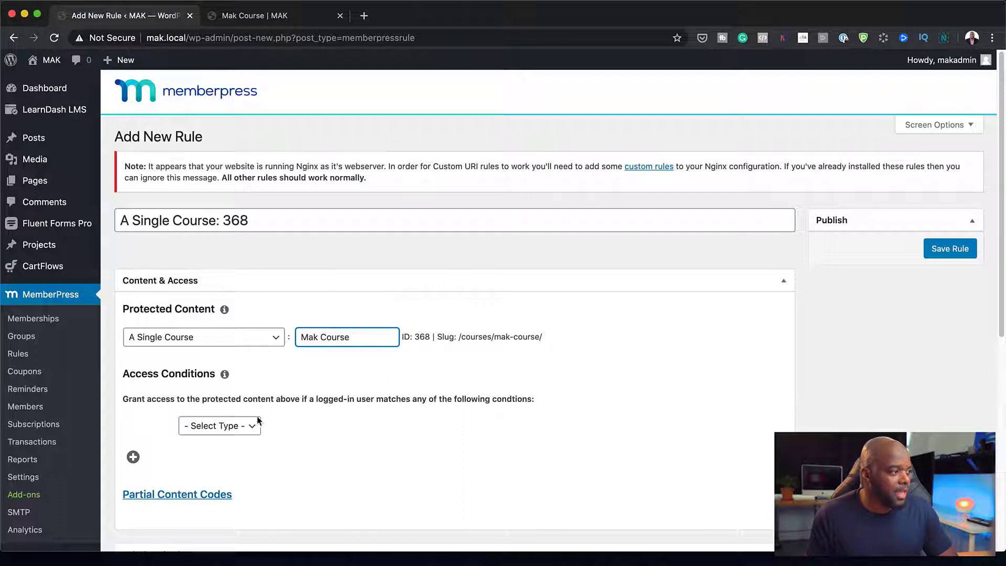
# Grant the rule's access to the Maks Course Members membership and save the rule
pyautogui.scroll(-3, 258, 422)
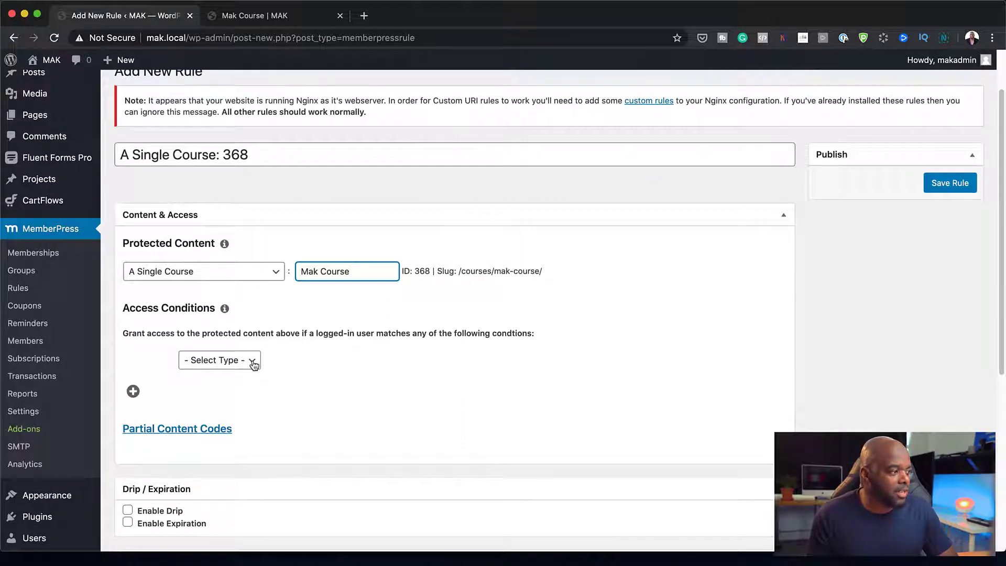
pyautogui.click(242, 363)
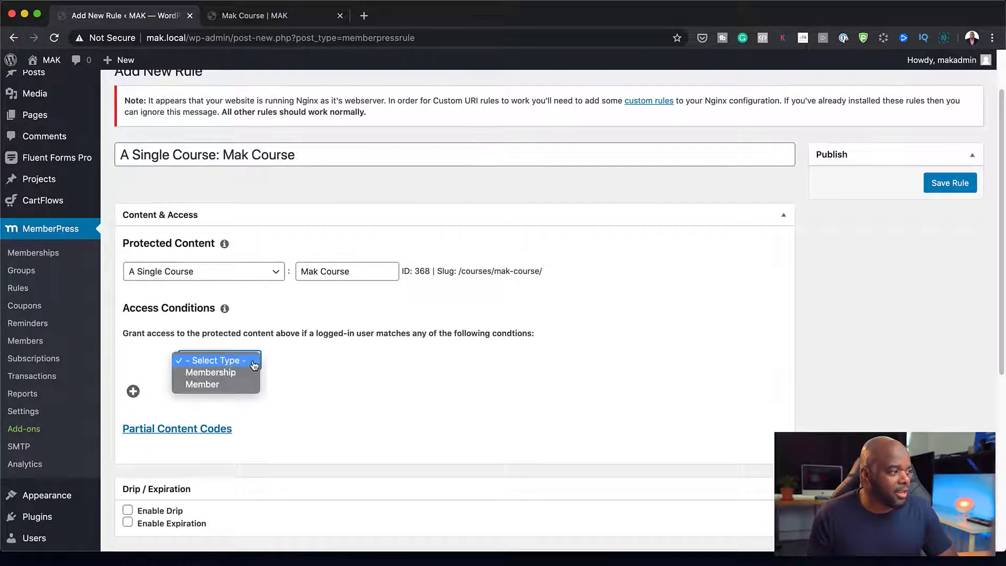
pyautogui.click(242, 373)
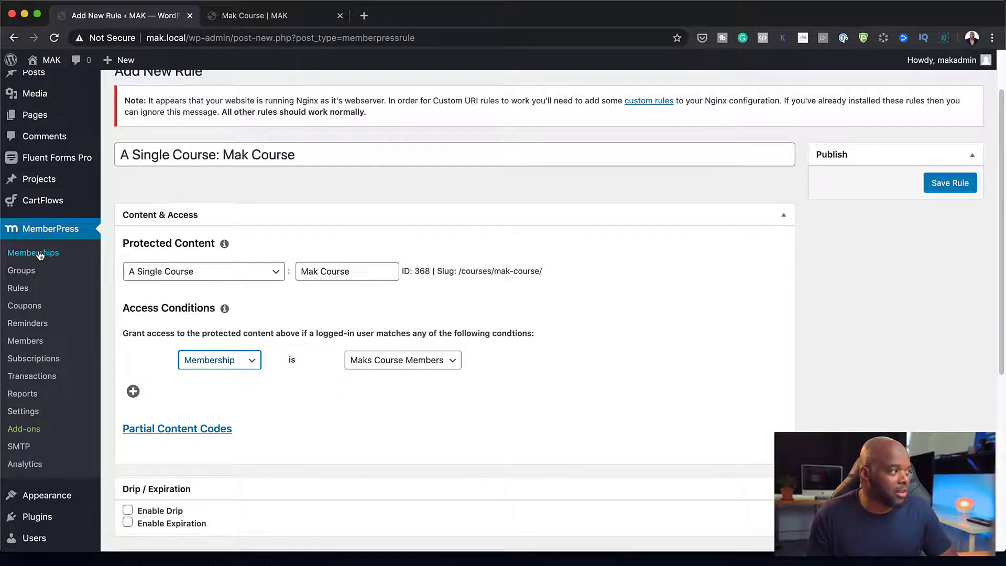
pyautogui.click(948, 182)
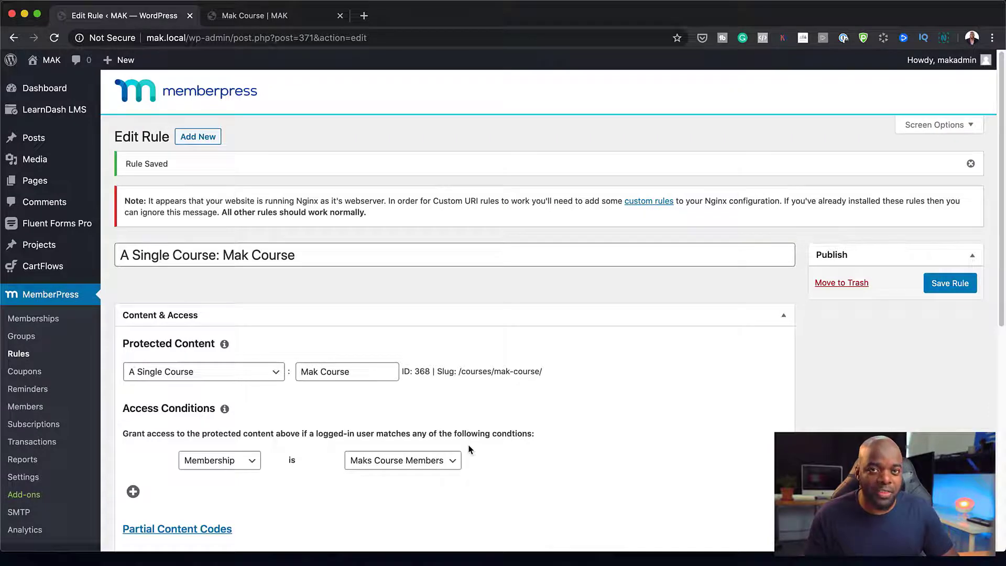
# Open the Maks Course Members membership for editing and bring up its LearnDash course options
pyautogui.scroll(-2, 108, 392)
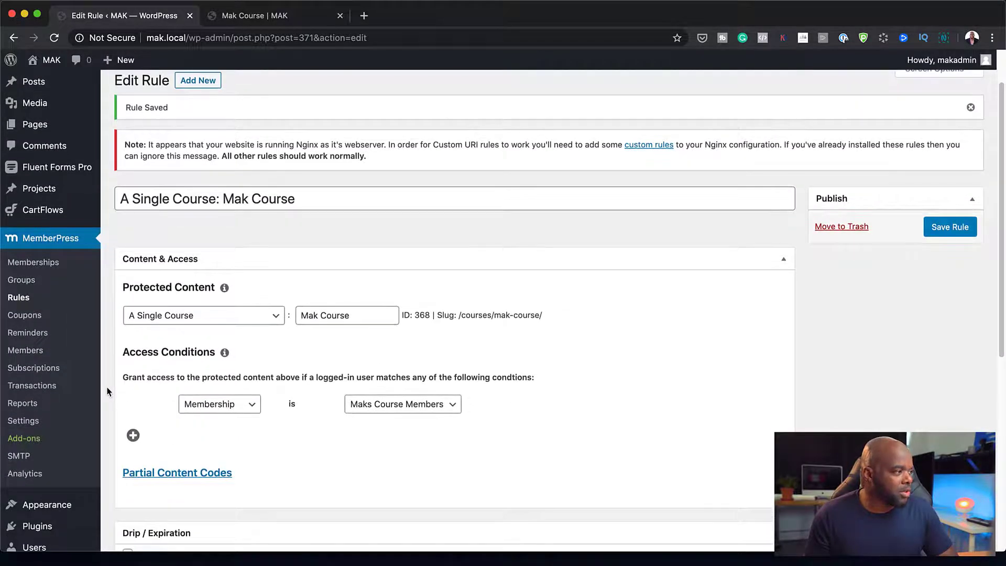
pyautogui.click(48, 262)
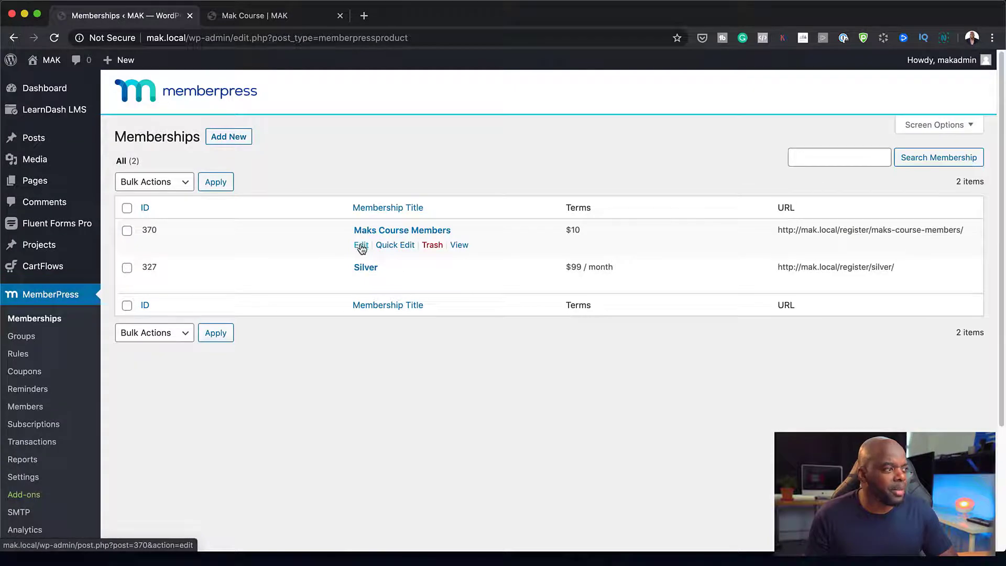
pyautogui.click(362, 246)
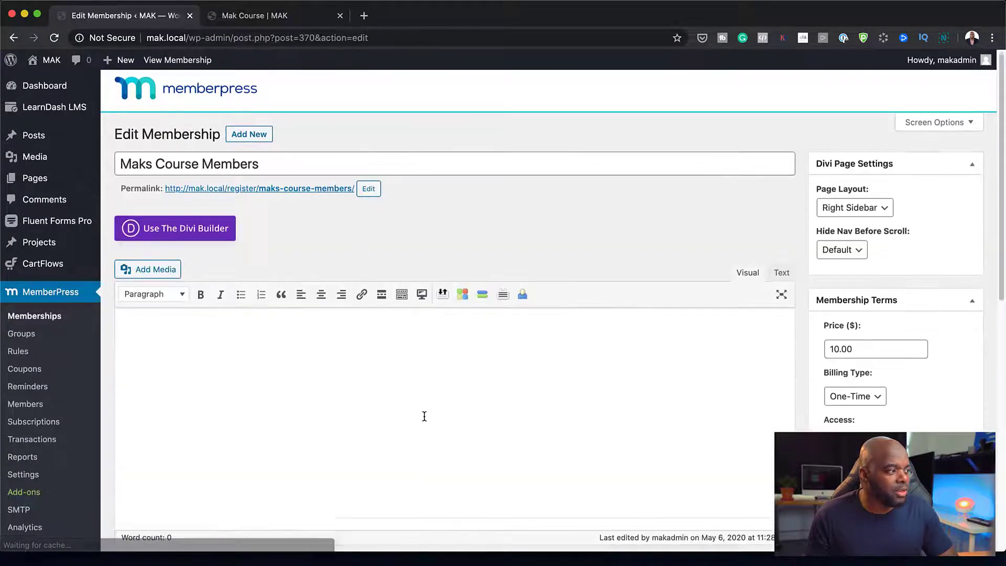
pyautogui.scroll(-5, 423, 416)
pyautogui.scroll(-1, 426, 414)
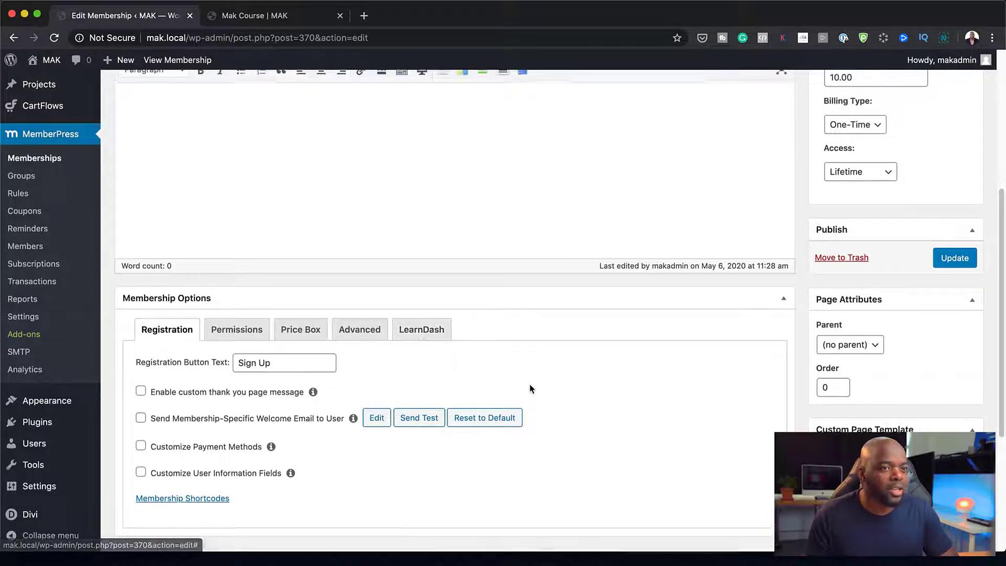
pyautogui.scroll(3, 529, 382)
pyautogui.scroll(-3, 530, 388)
pyautogui.click(439, 321)
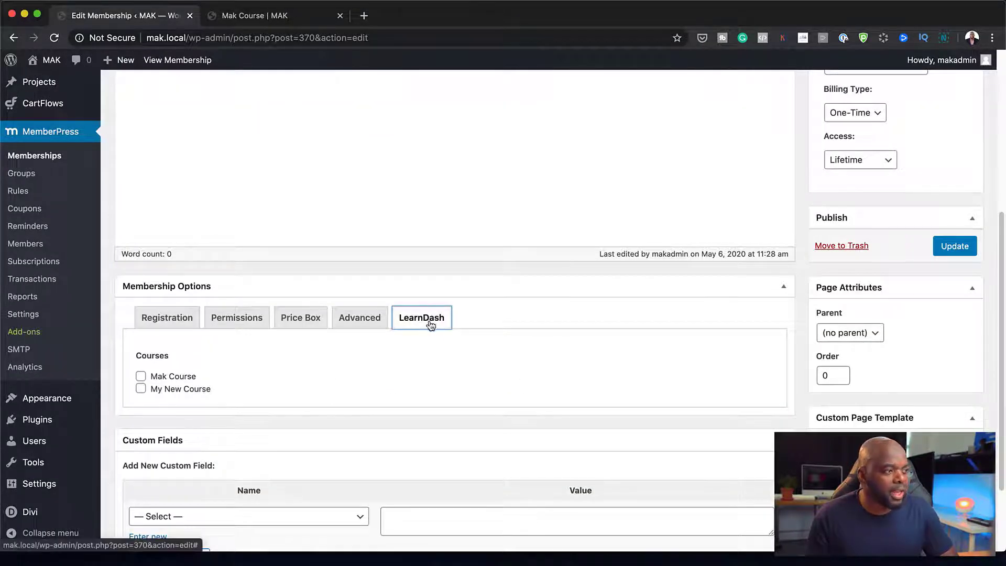
# Assign only Mak Course to the Maks Course Members membership in its LearnDash options
pyautogui.scroll(5, 558, 301)
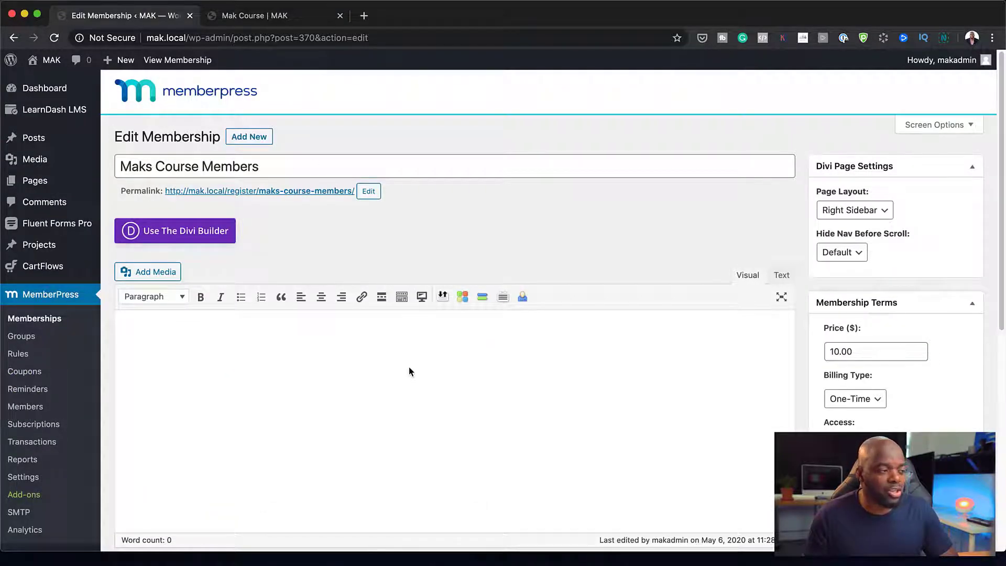
pyautogui.scroll(-5, 410, 370)
pyautogui.click(141, 393)
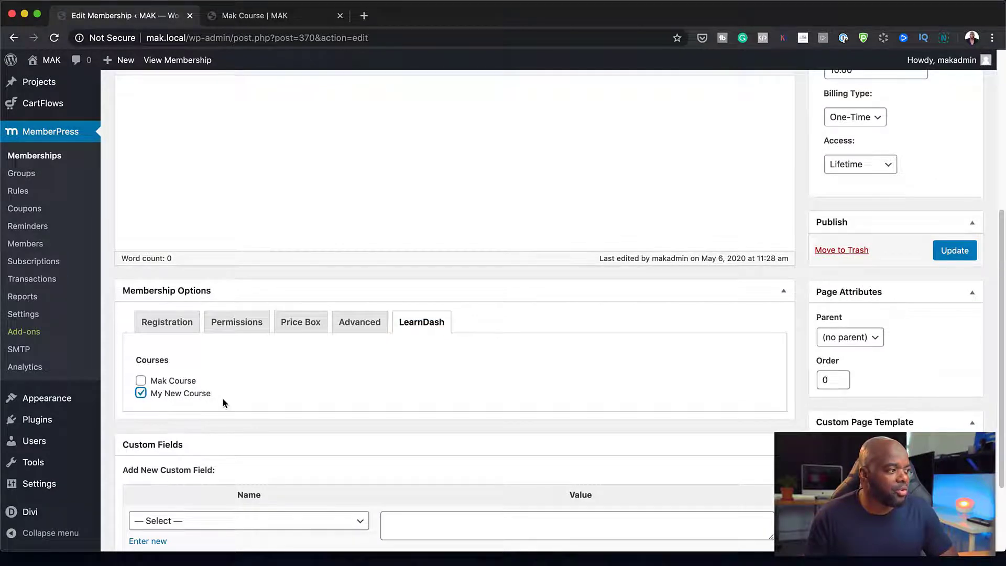
pyautogui.click(141, 393)
pyautogui.click(141, 381)
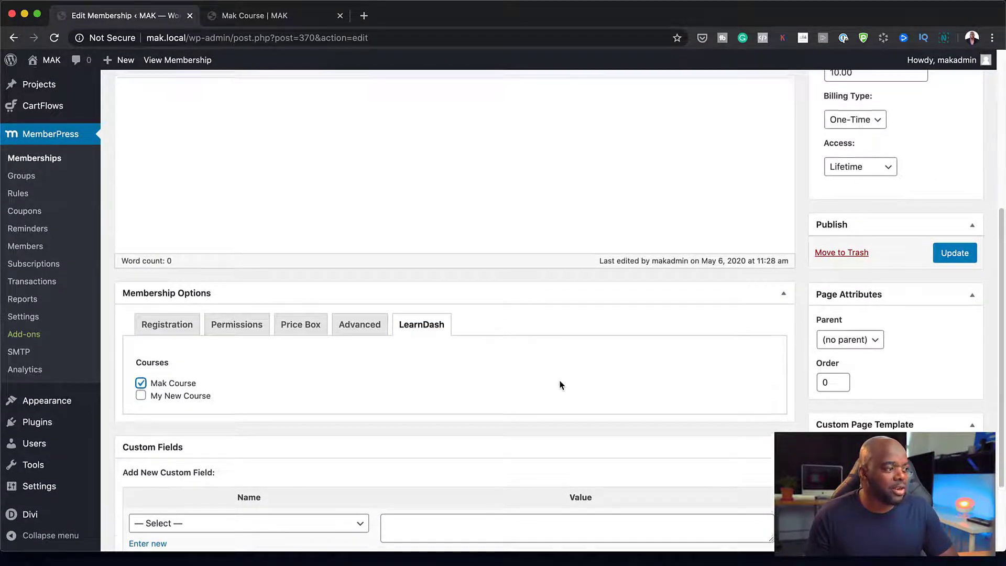
# Add My New Course to the membership's LearnDash courses alongside Mak Course and update the membership
pyautogui.scroll(5, 560, 381)
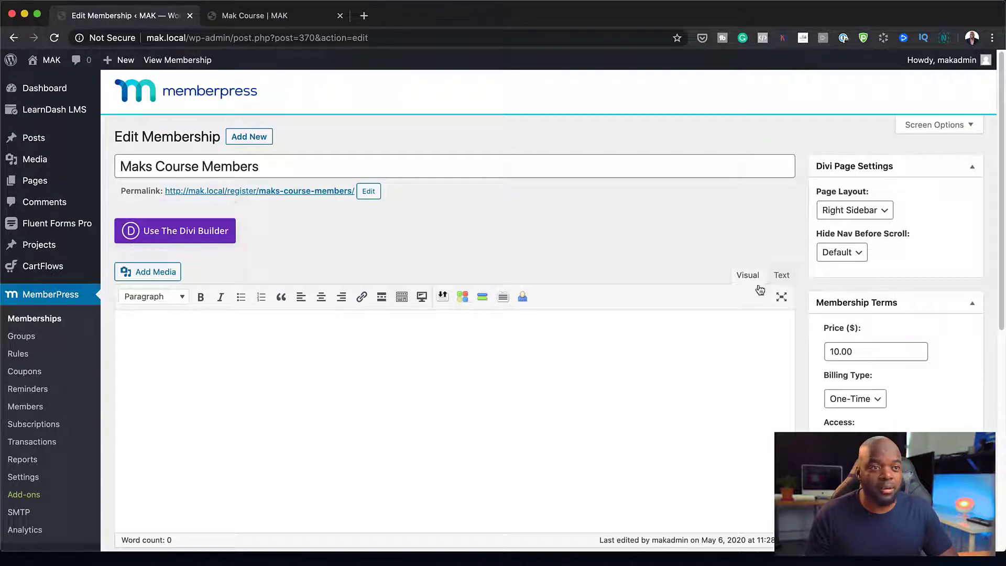
pyautogui.scroll(-6, 505, 423)
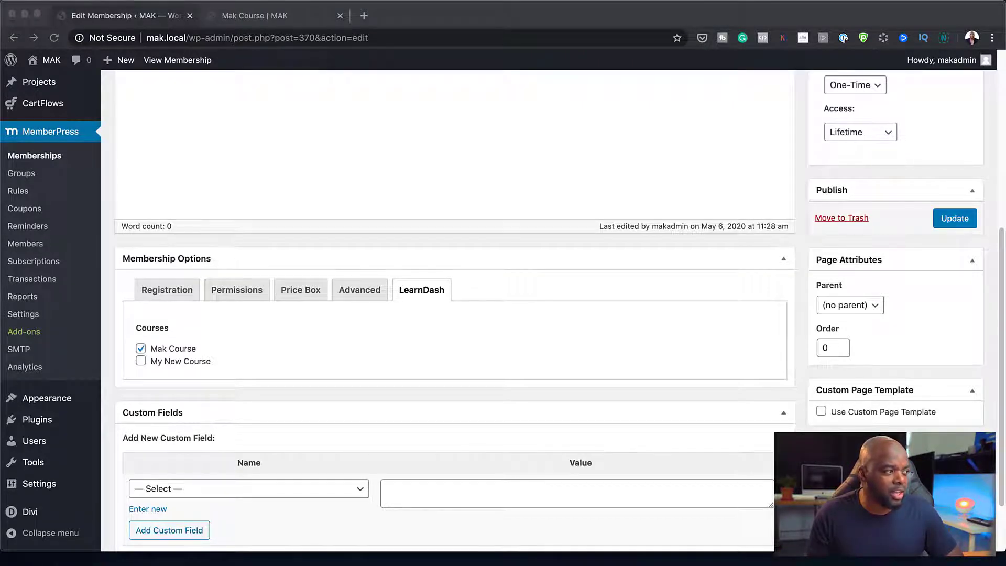
pyautogui.scroll(1, 503, 310)
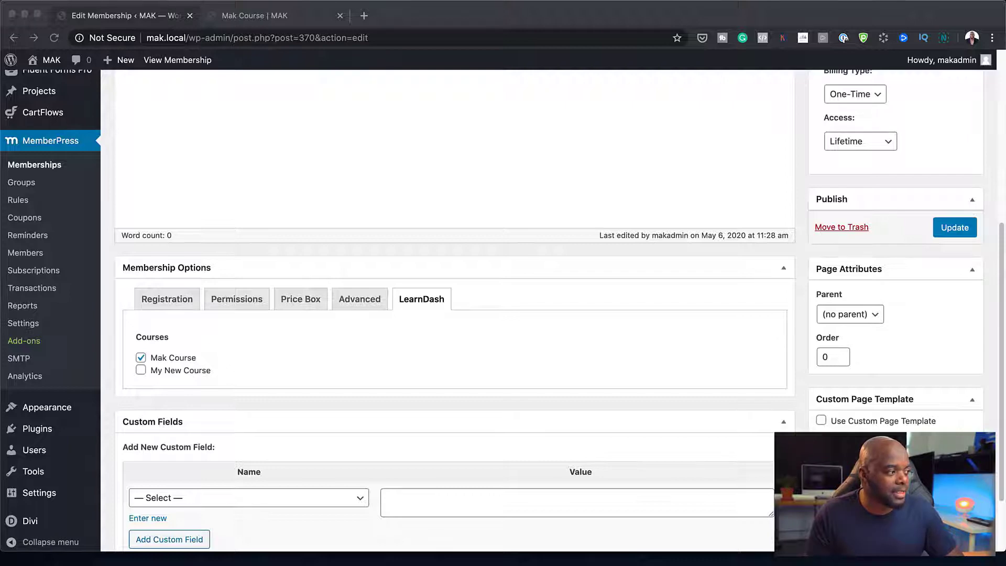
pyautogui.scroll(10, 451, 309)
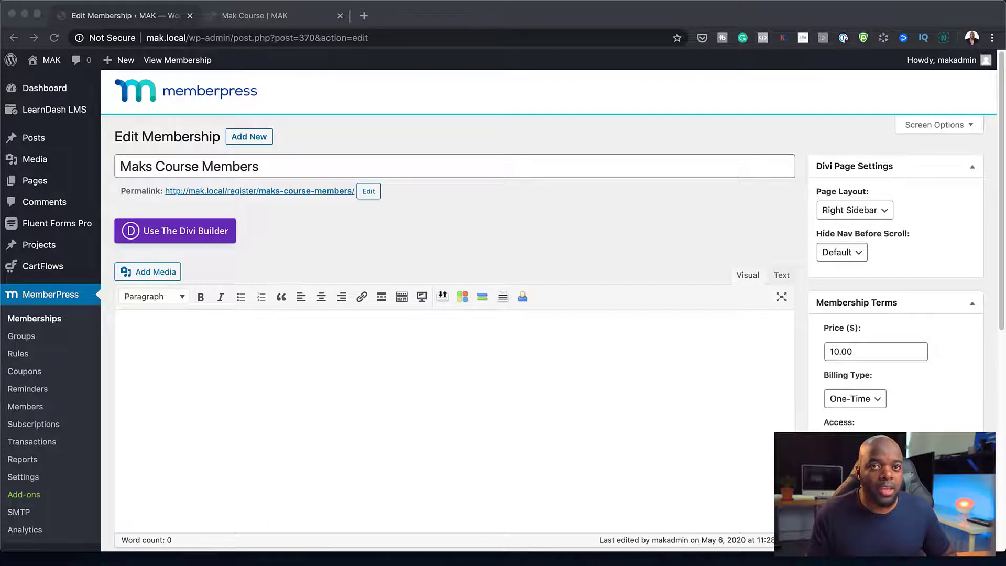
pyautogui.scroll(-6, 450, 315)
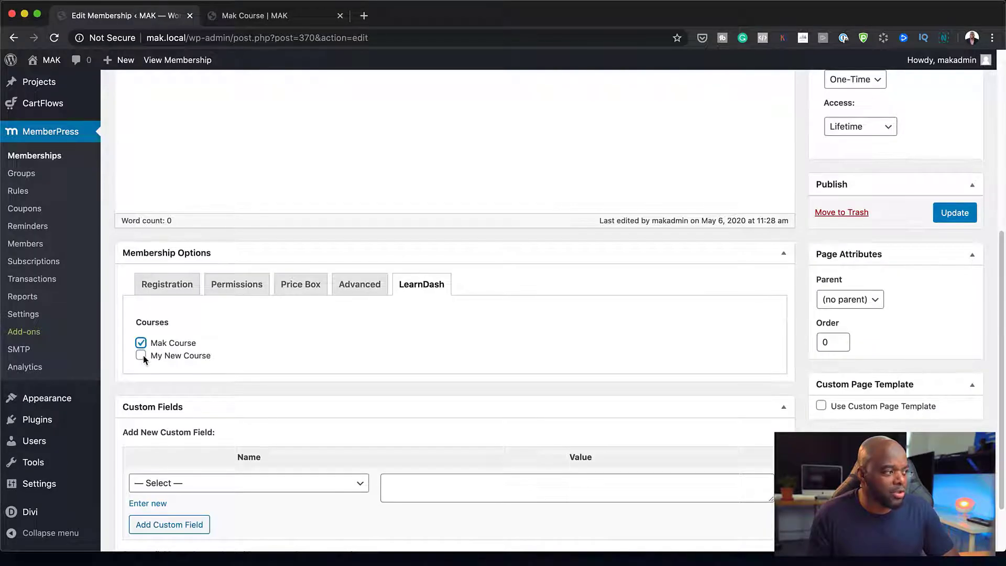
pyautogui.click(141, 355)
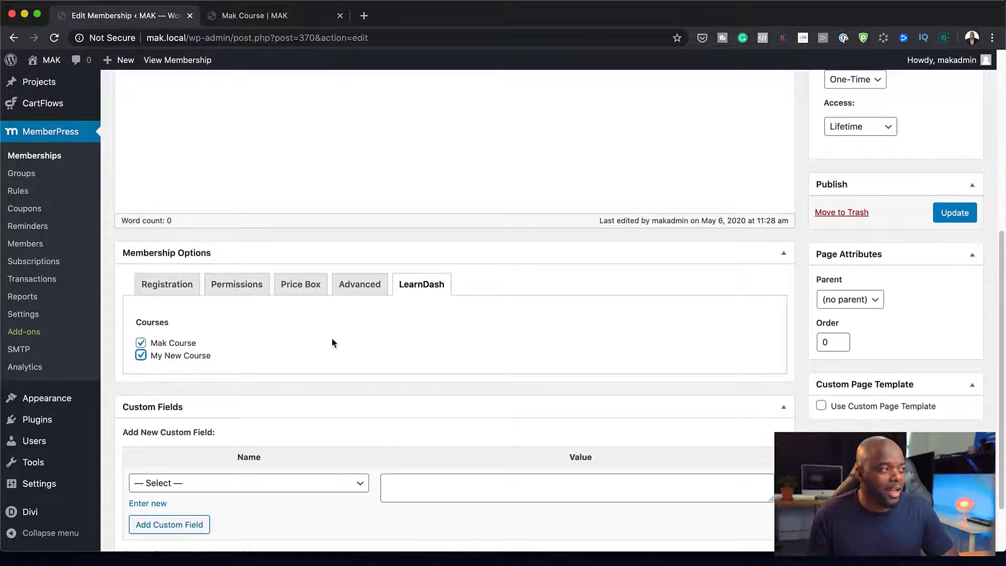
pyautogui.scroll(6, 336, 335)
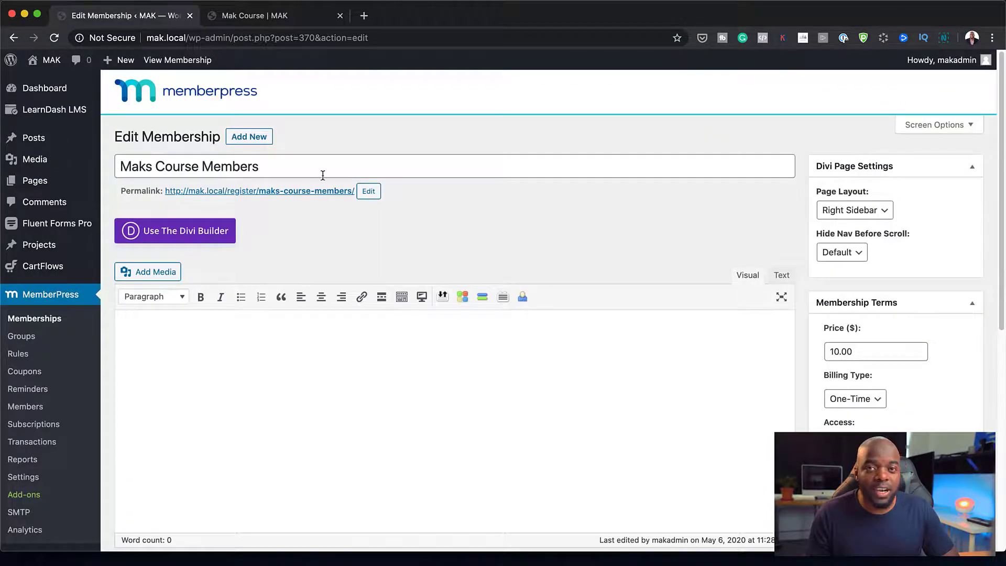
pyautogui.scroll(-4, 325, 385)
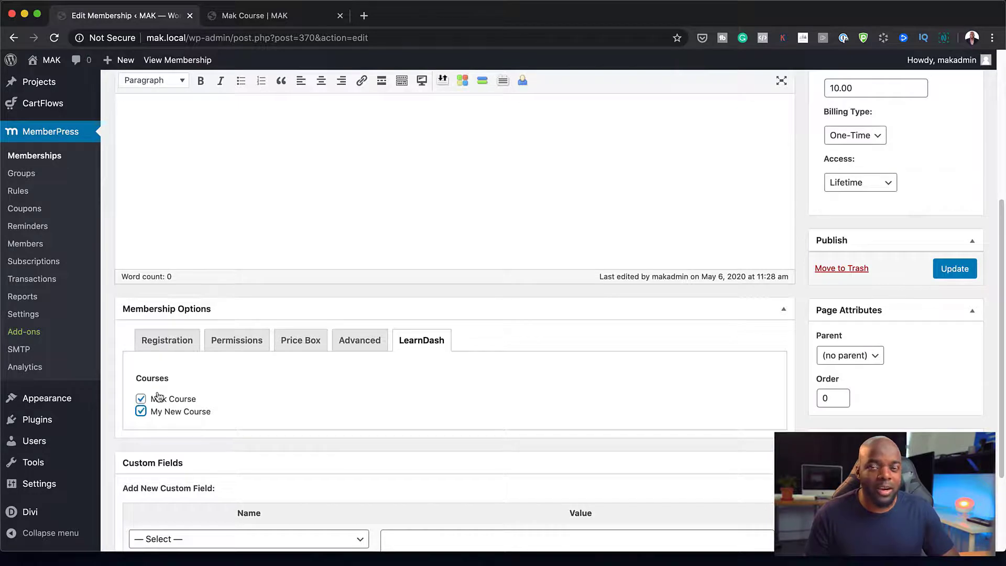
pyautogui.click(955, 270)
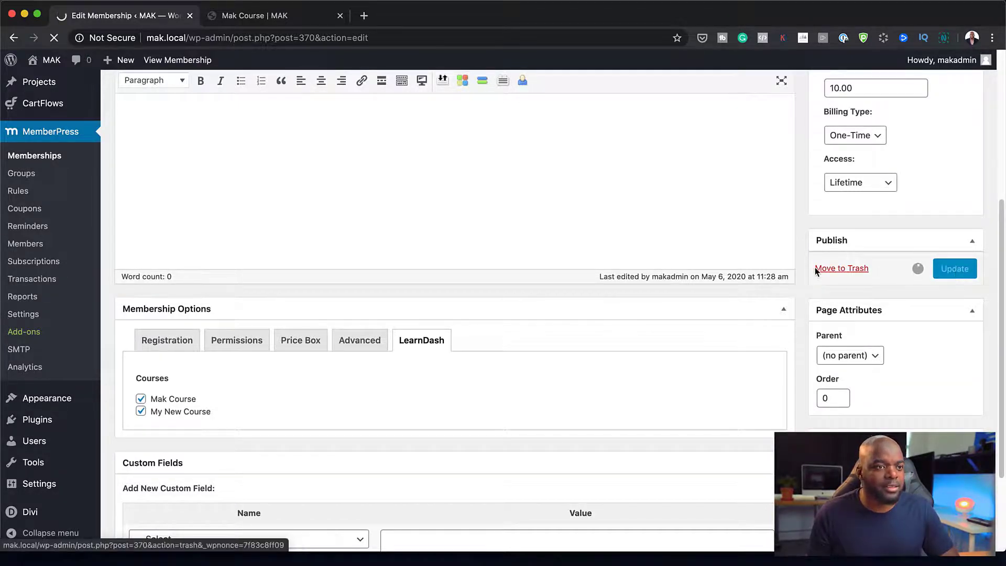